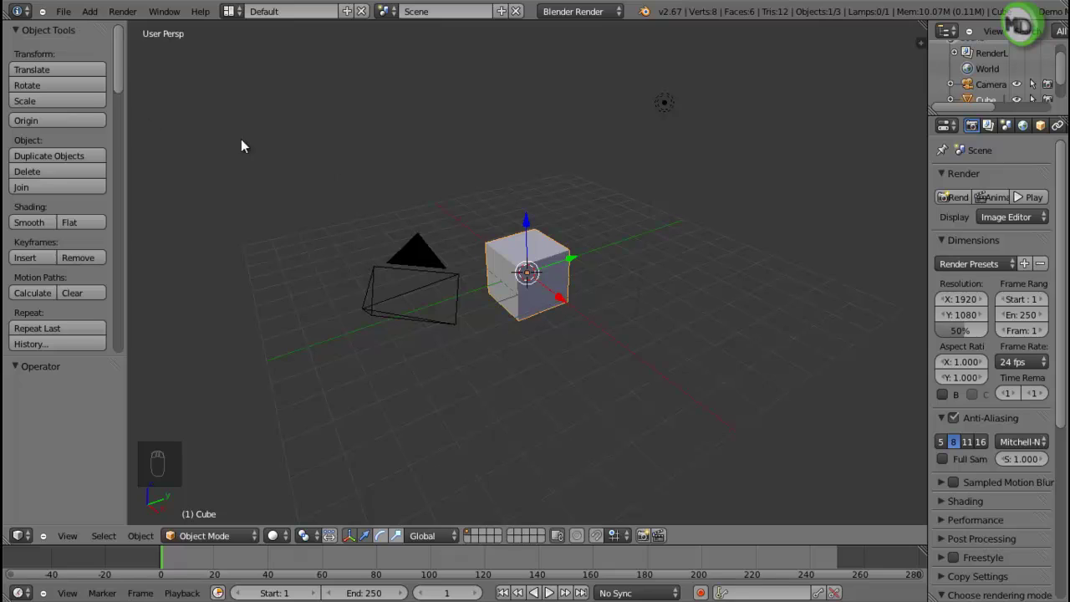
Open the File menu in Blender's top header.
click(64, 12)
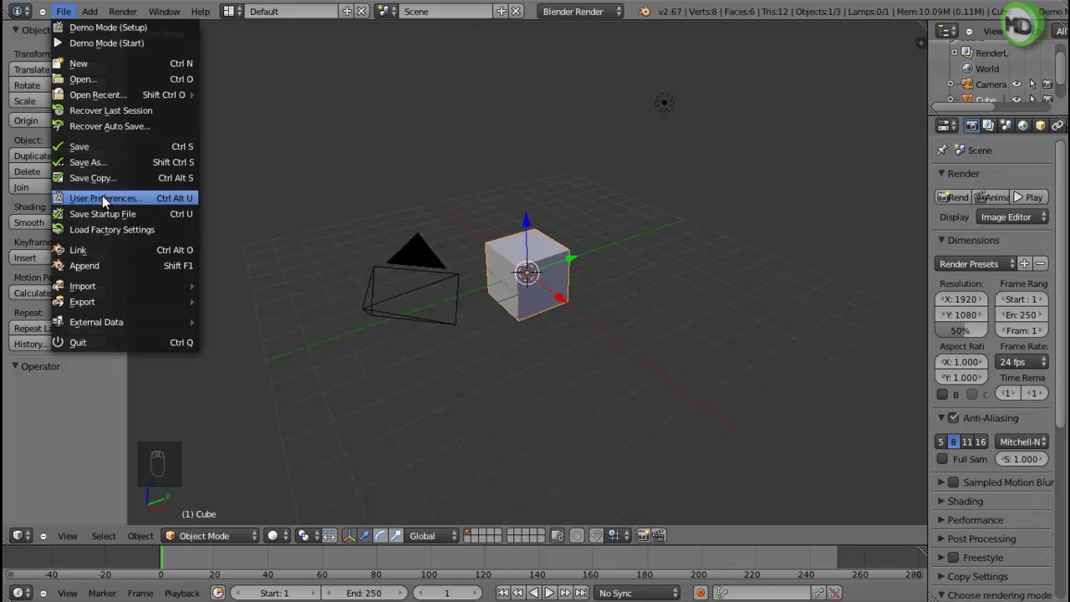
Confirm the Sapling add-on is enabled under User Preferences Add Curve add-ons, then close preferences.
click(71, 206)
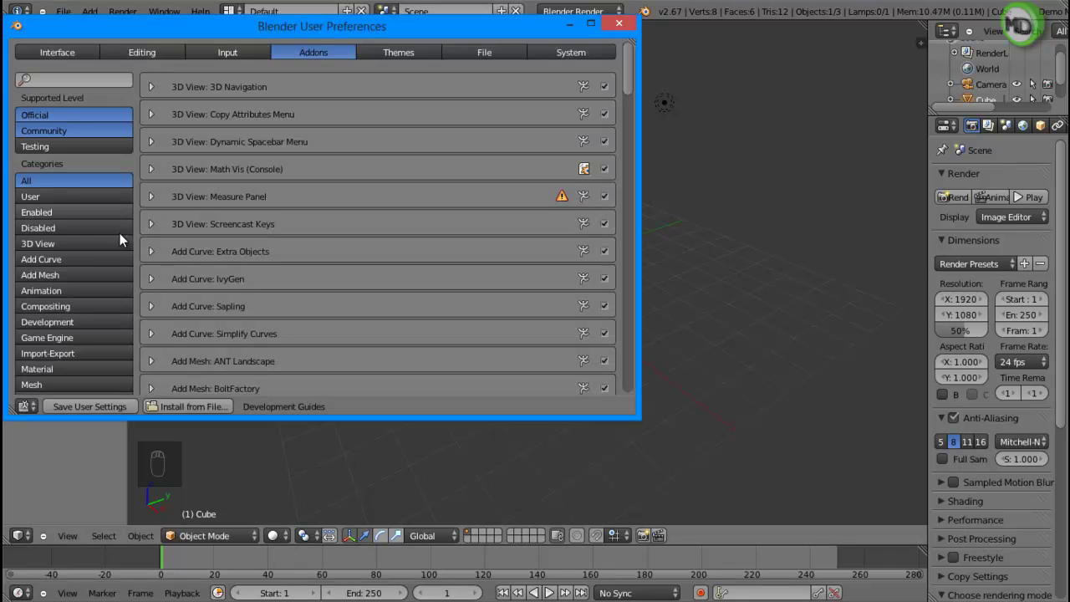
click(59, 262)
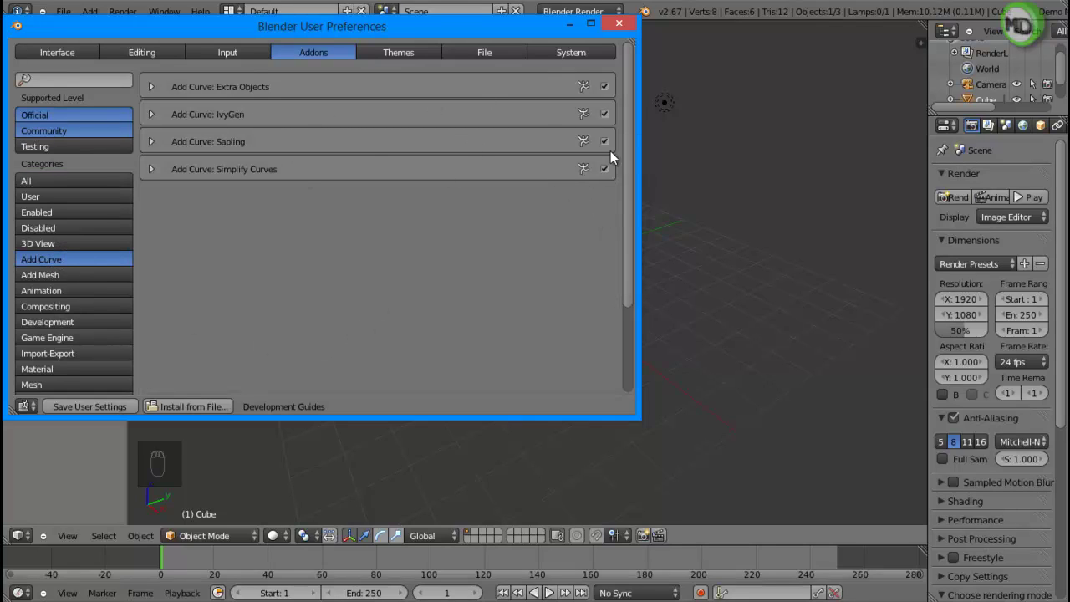
click(618, 22)
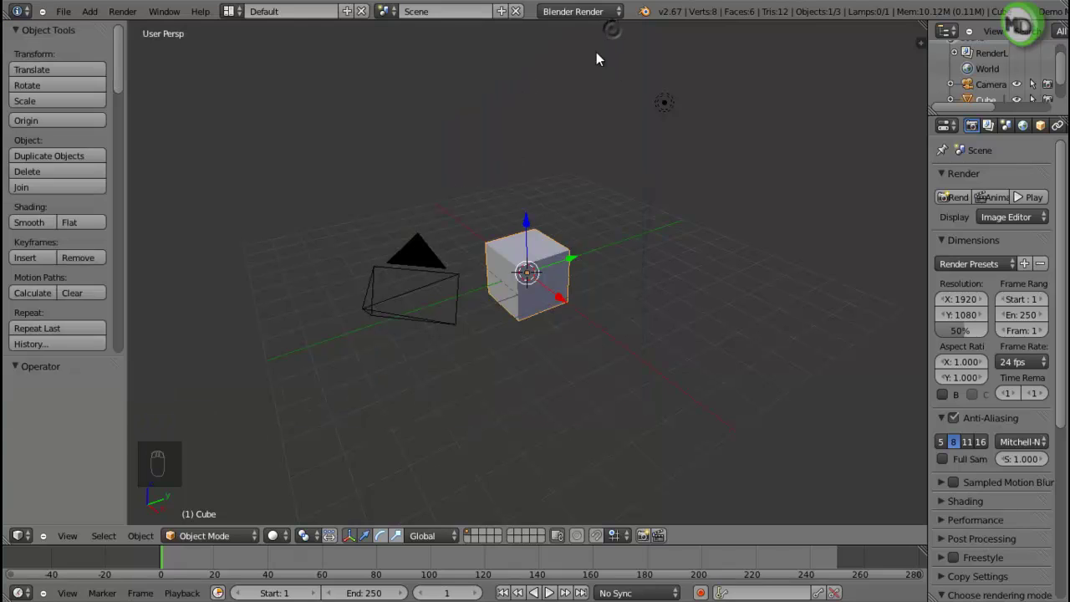
Delete the default cube and add a Sapling tree via Add > Curve > Add Tree.
key(x)
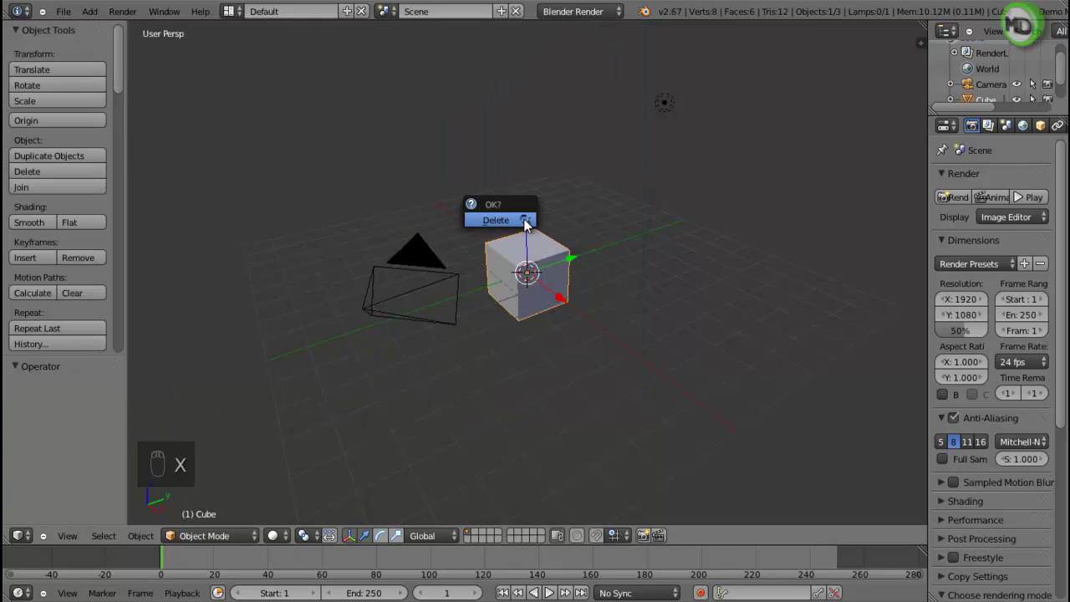
click(525, 220)
click(90, 12)
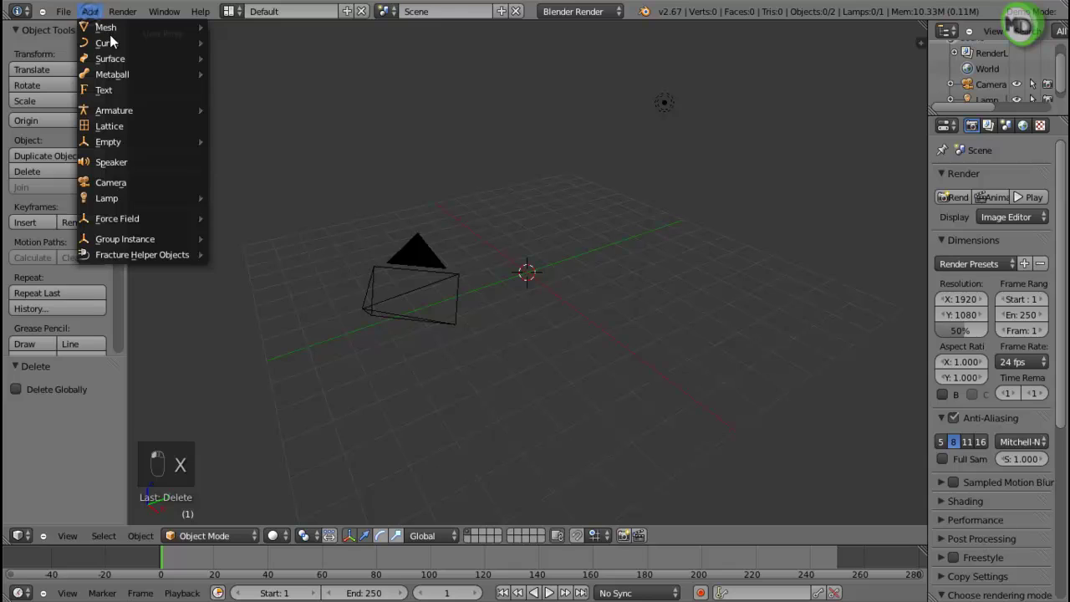
mouse_move(107, 43)
click(251, 154)
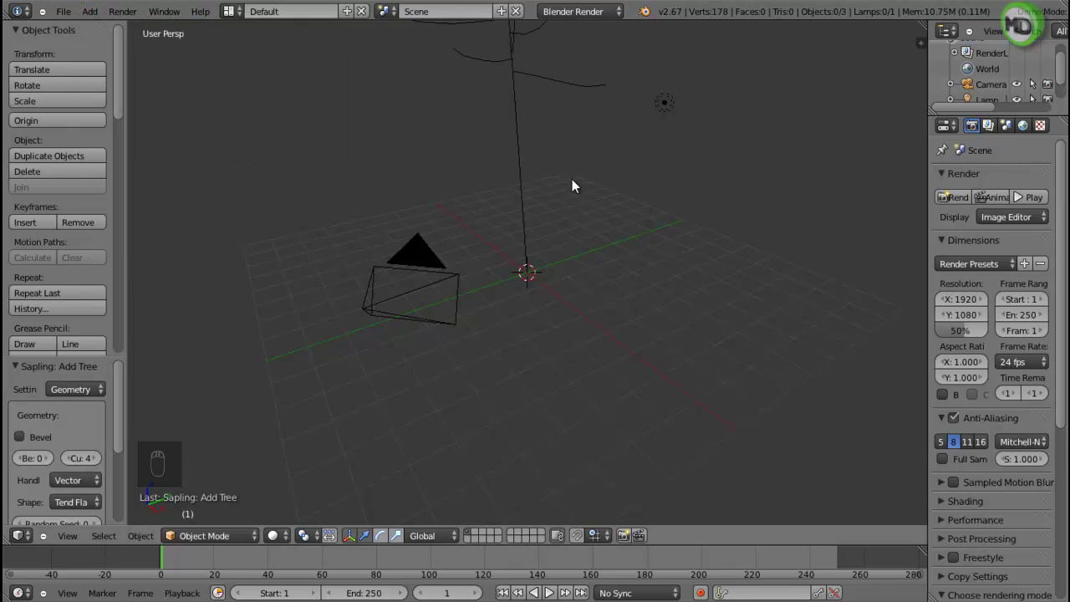
Maximize the 3D view and enable Bevel on the tree with Bevel Resolution 3.
key(ctrl+Up)
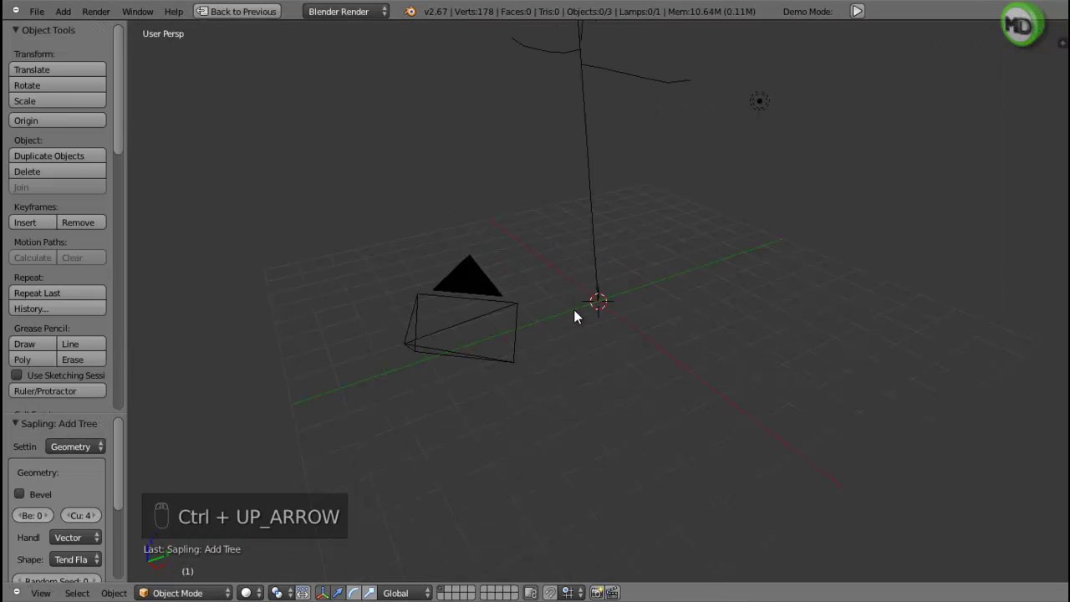
middle_drag(445, 209, 467, 343)
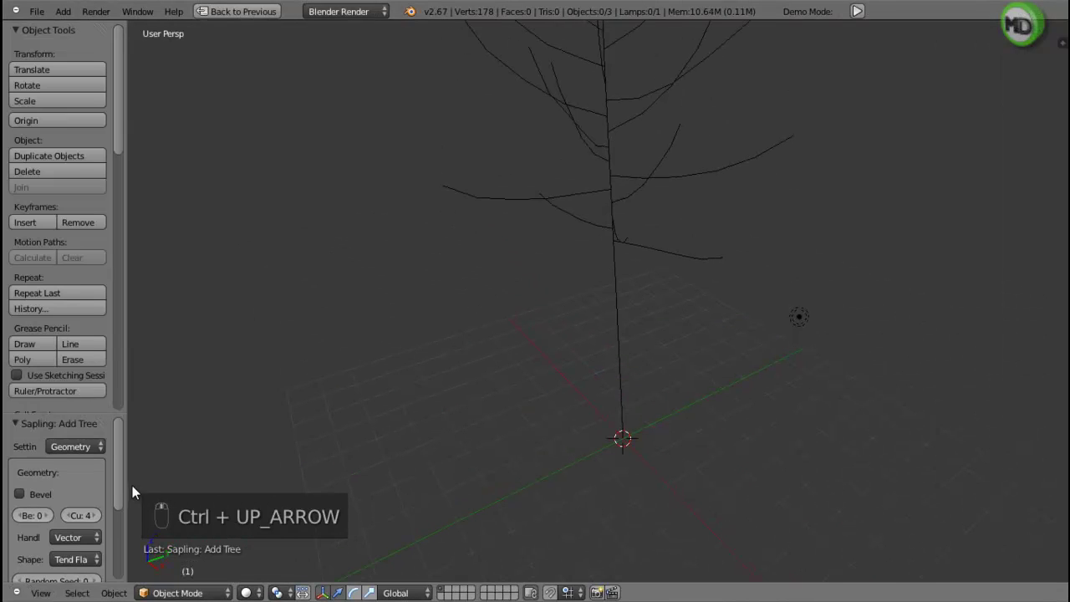
drag(125, 487, 264, 468)
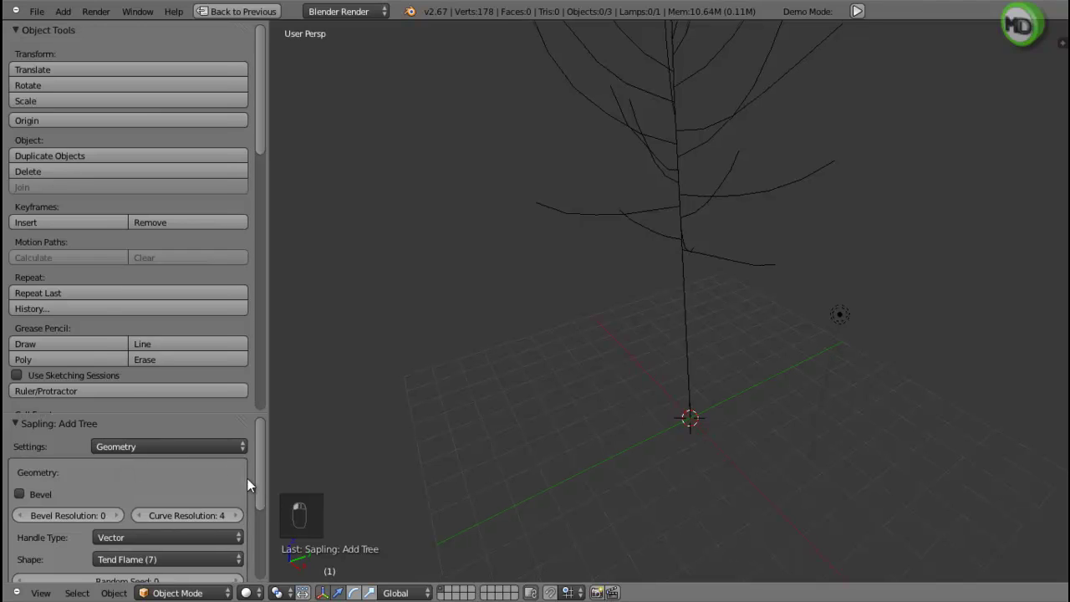
drag(195, 413, 183, 108)
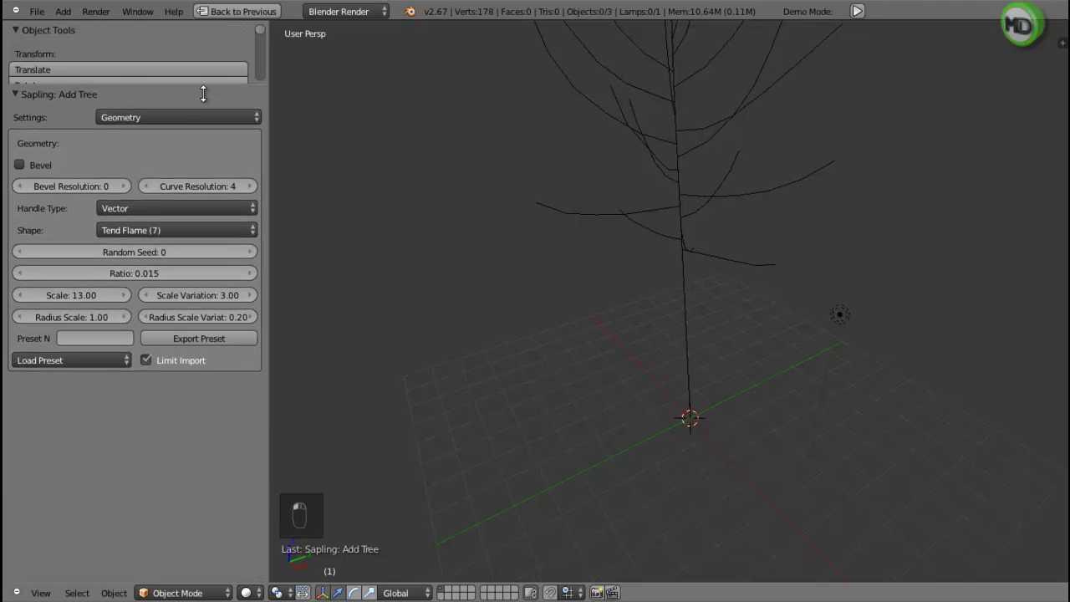
click(38, 165)
click(128, 186)
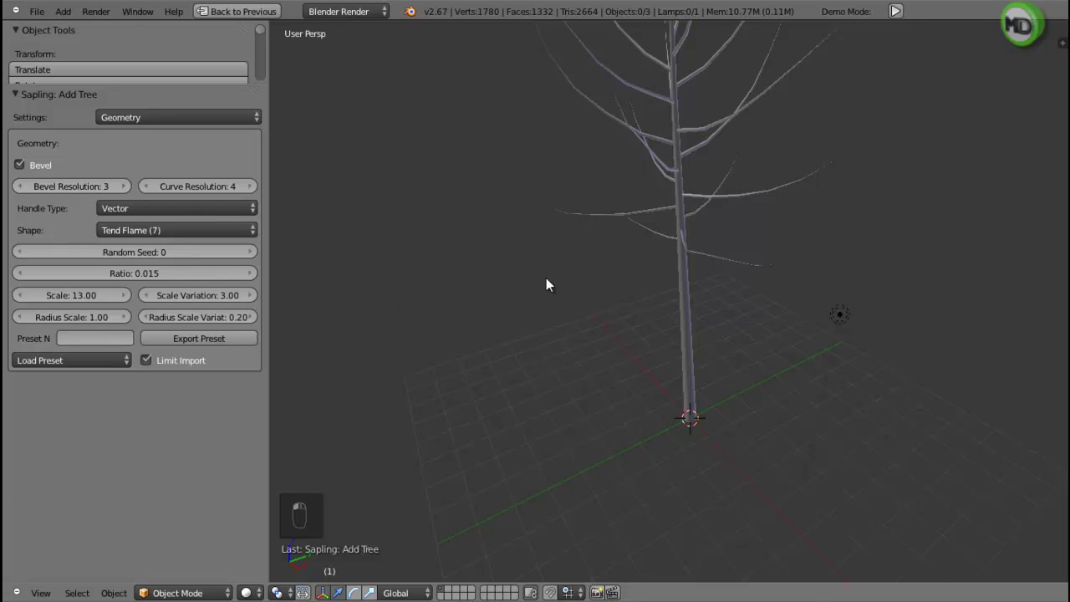
Try other Random Seed values up to 4, then reset the seed to 0.
middle_drag(636, 257, 570, 354)
scroll(571, 353, down, 2)
mouse_move(457, 354)
middle_down()
mouse_move(521, 310)
mouse_move(731, 301)
mouse_move(311, 292)
middle_up()
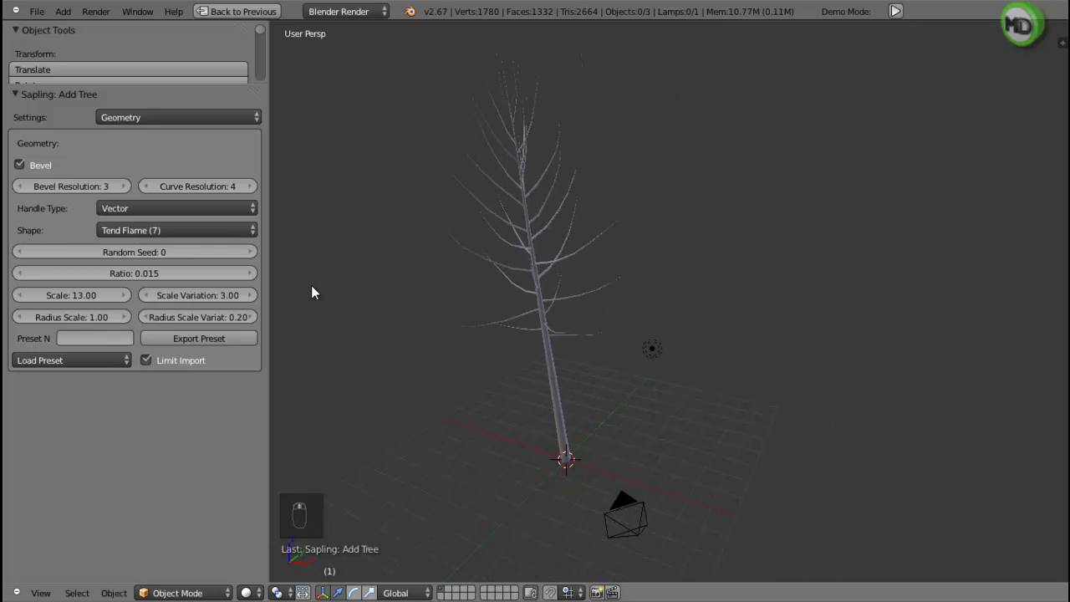
click(251, 251)
click(252, 252)
mouse_move(453, 342)
middle_down()
mouse_move(400, 343)
mouse_move(503, 366)
mouse_move(495, 335)
mouse_move(651, 373)
mouse_move(601, 322)
middle_up()
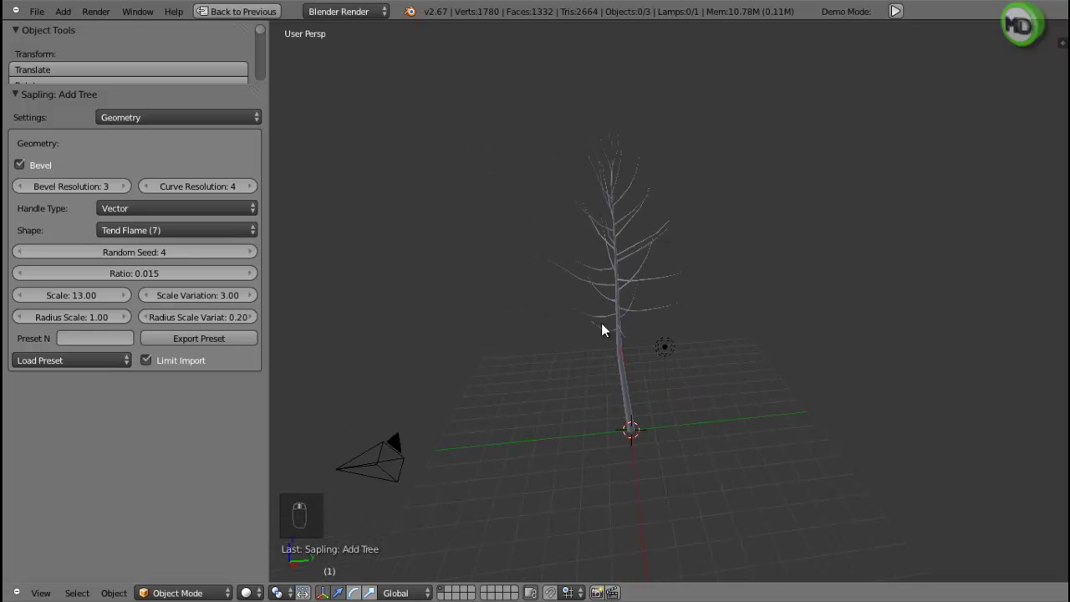
click(17, 252)
click(18, 252)
middle_drag(569, 255, 551, 288)
In Branch Splitting, set Levels to 3 and Base Splits to 1 so the trunk forks.
click(203, 116)
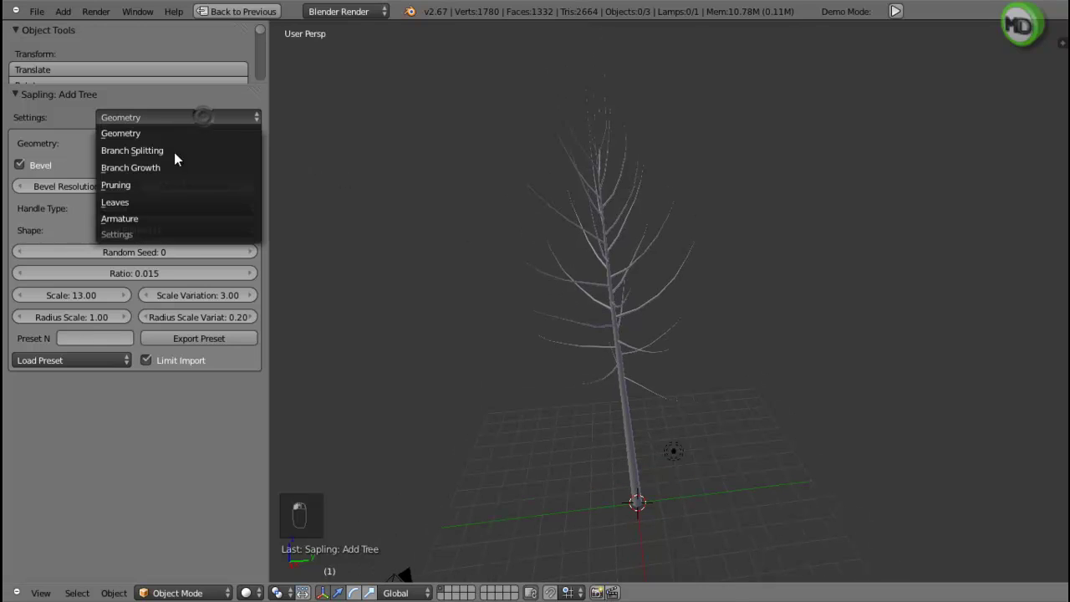
click(154, 147)
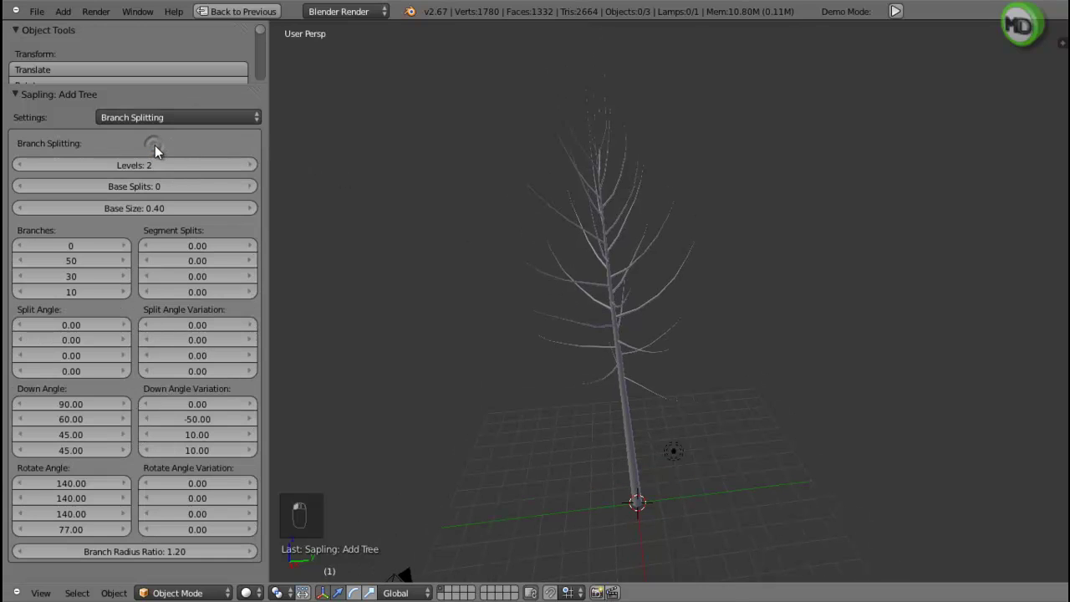
click(251, 165)
scroll(564, 284, up, 3)
scroll(559, 352, down, 3)
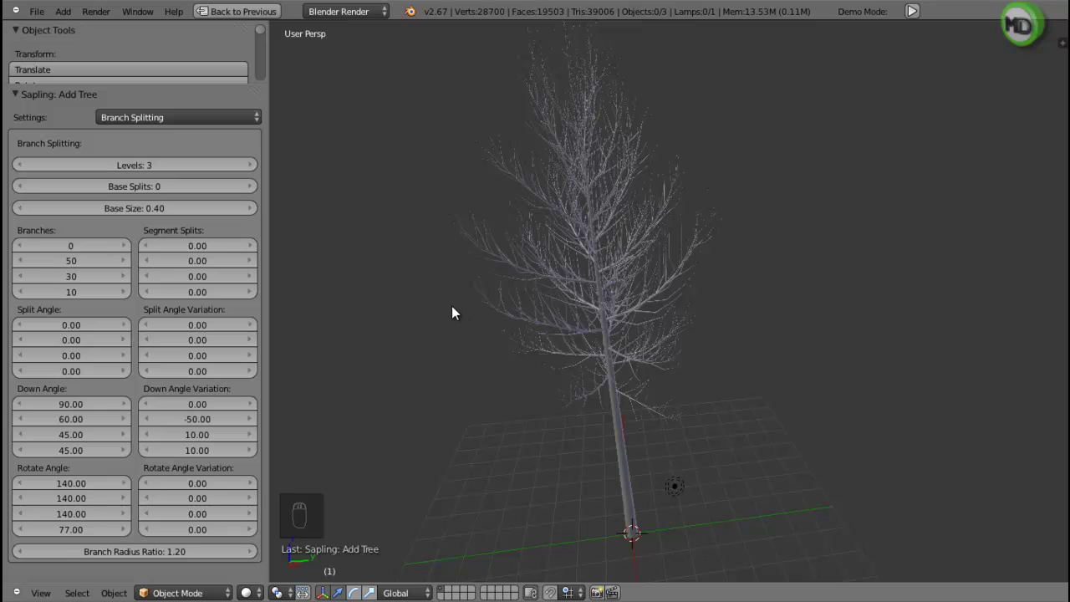
click(250, 187)
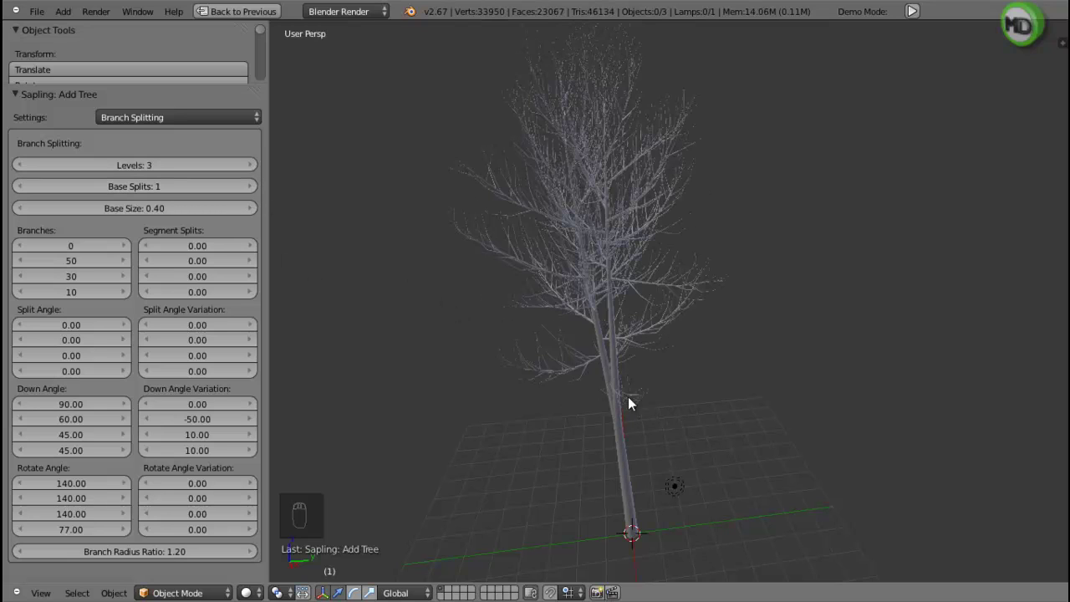
mouse_move(599, 356)
middle_down()
mouse_move(671, 361)
mouse_move(726, 333)
mouse_move(712, 322)
mouse_move(629, 323)
mouse_move(593, 359)
middle_up()
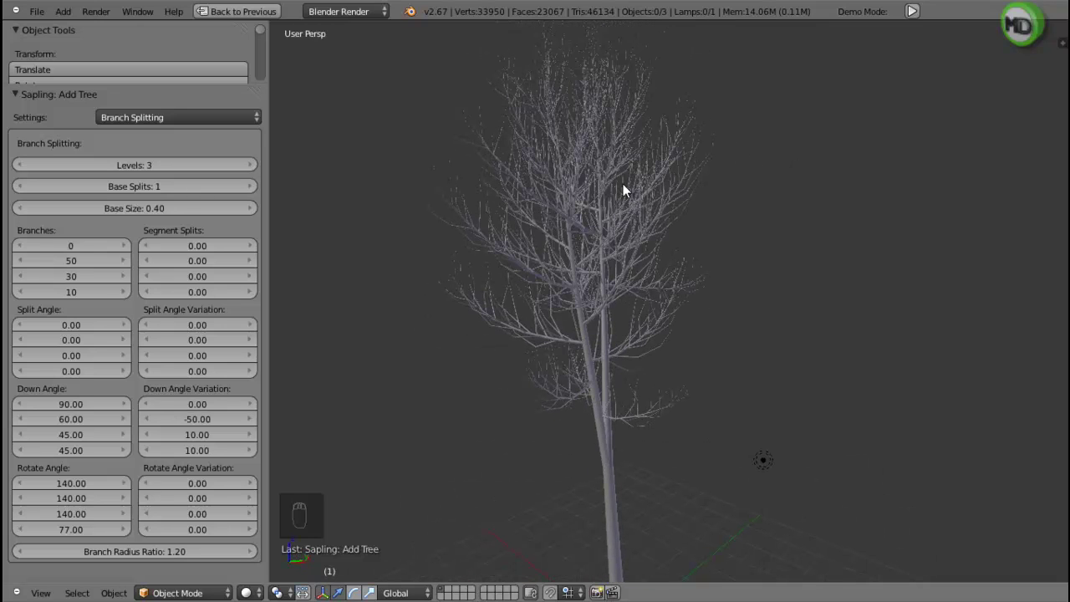
middle_drag(616, 340, 577, 340)
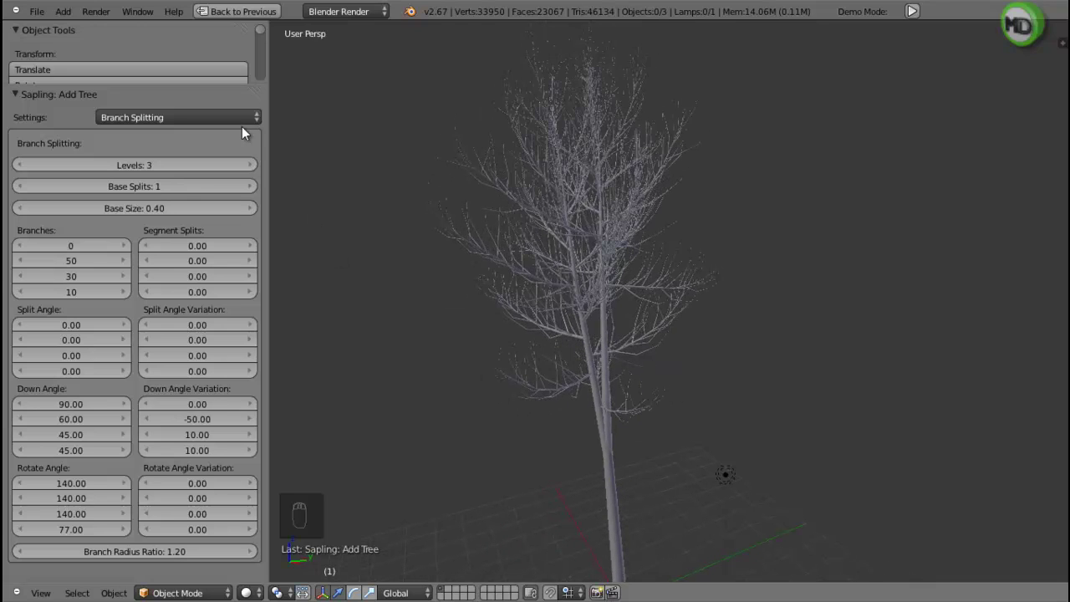
click(207, 121)
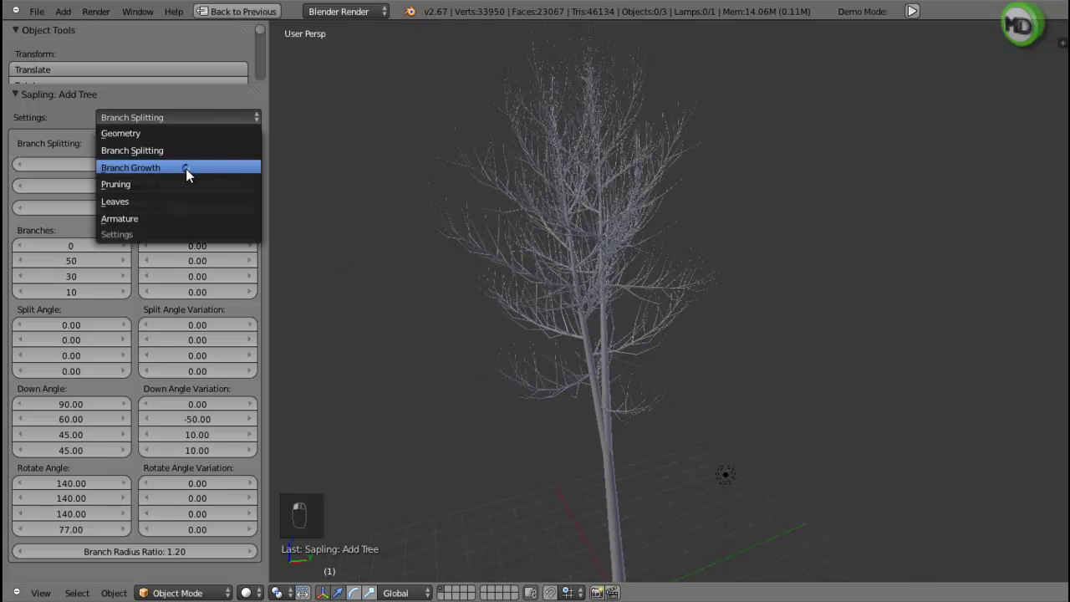
Switch the Sapling settings group to Branch Growth, then to Leaves.
click(186, 167)
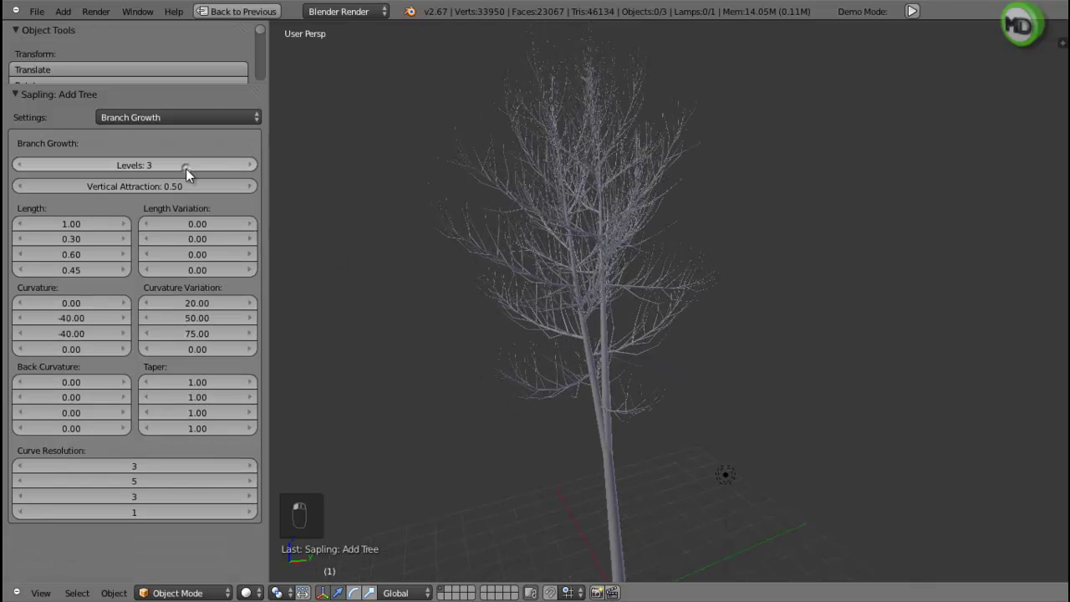
click(228, 117)
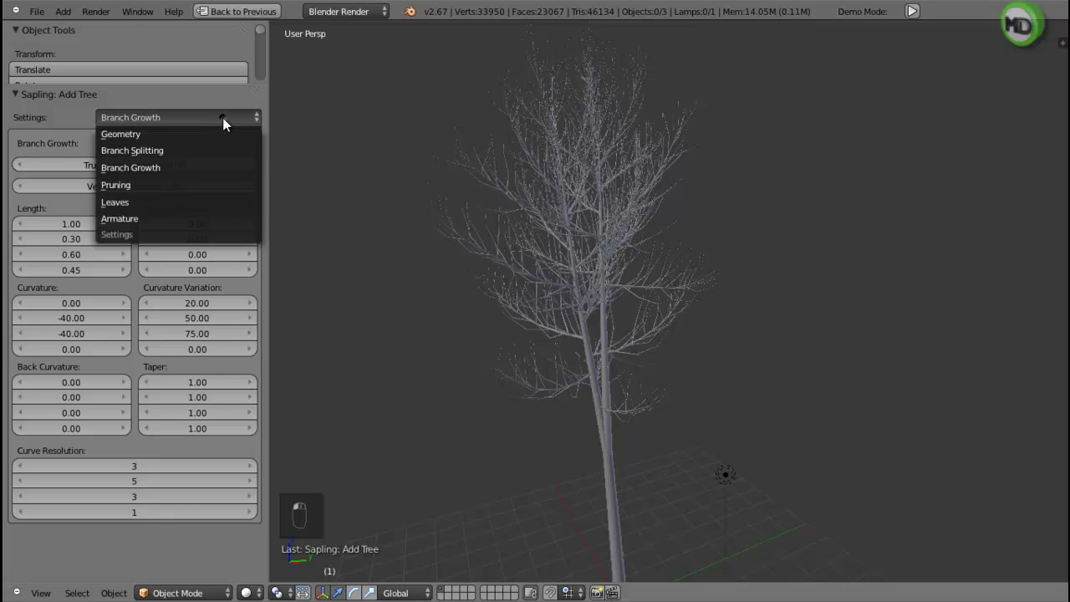
click(122, 202)
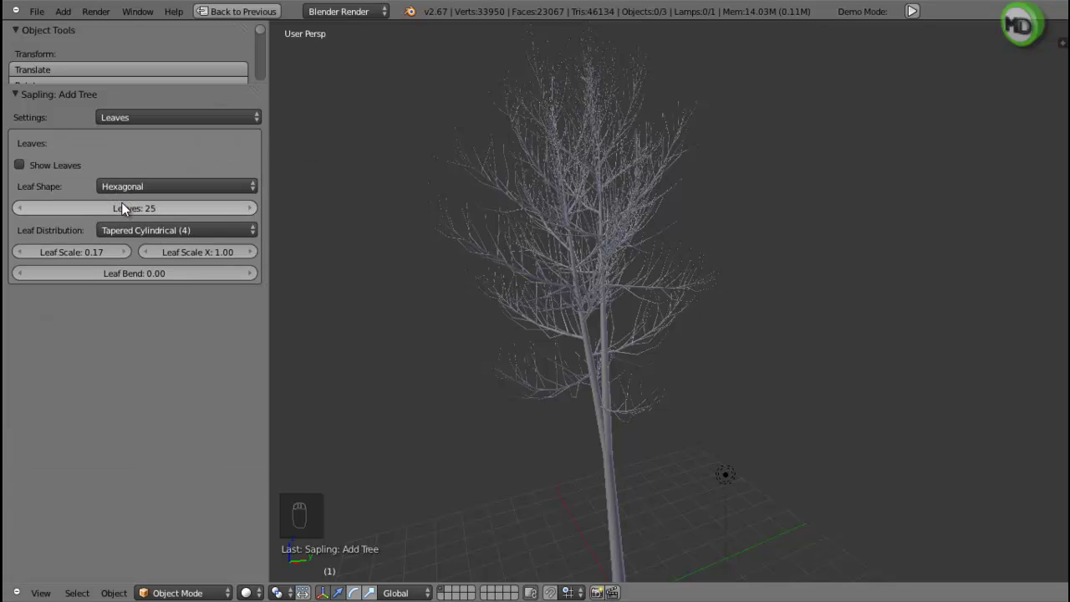
Turn on Show Leaves and set Leaf Scale X to 0.50.
click(20, 165)
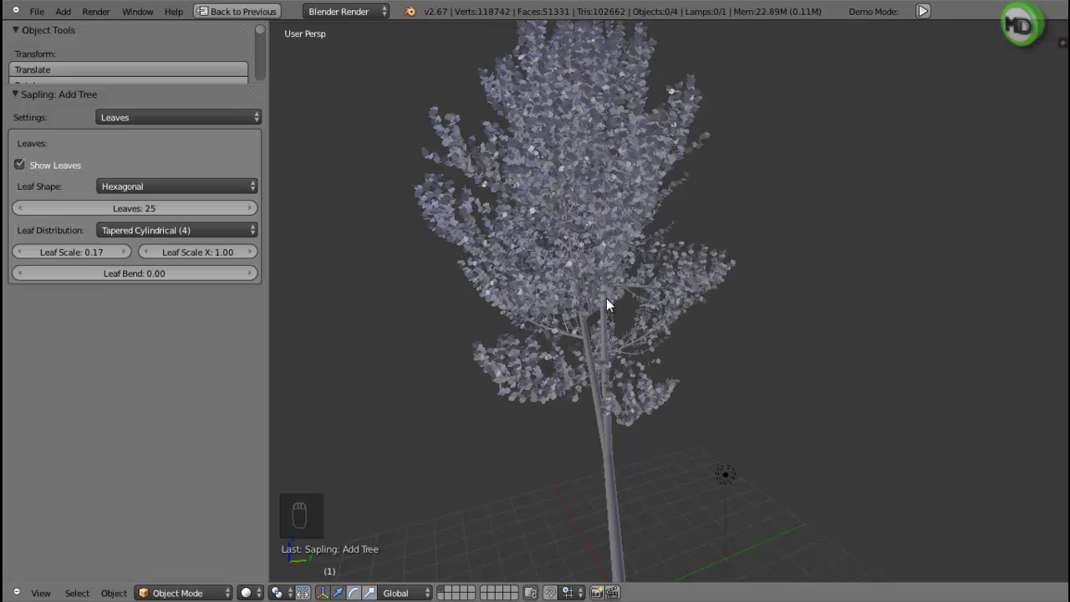
scroll(639, 324, up, 2)
scroll(640, 325, up, 2)
scroll(639, 324, up, 2)
scroll(639, 326, up, 1)
scroll(625, 342, up, 1)
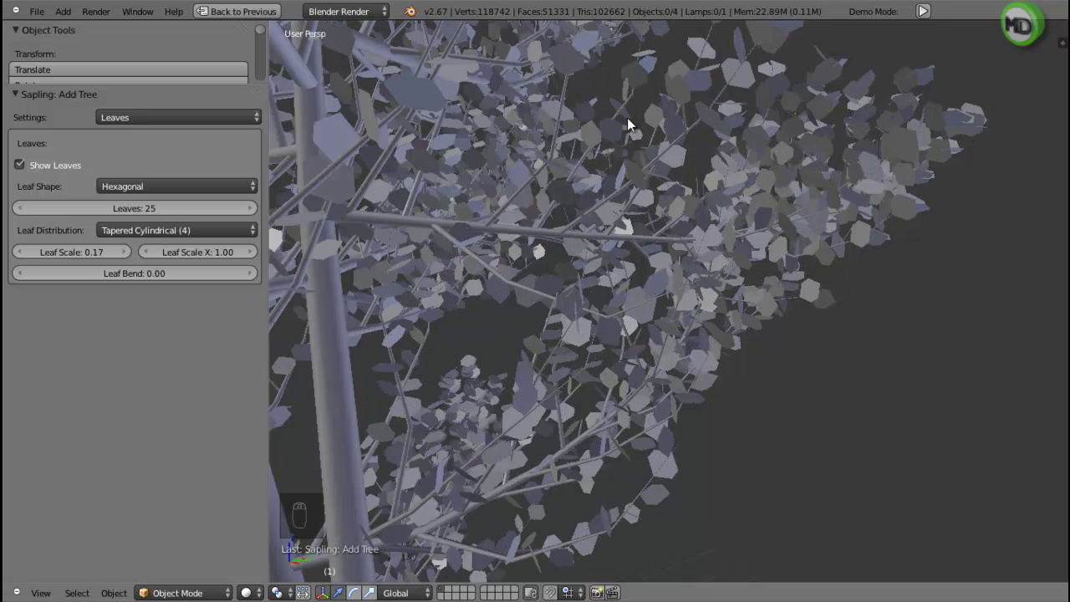
click(214, 248)
text(0.5)
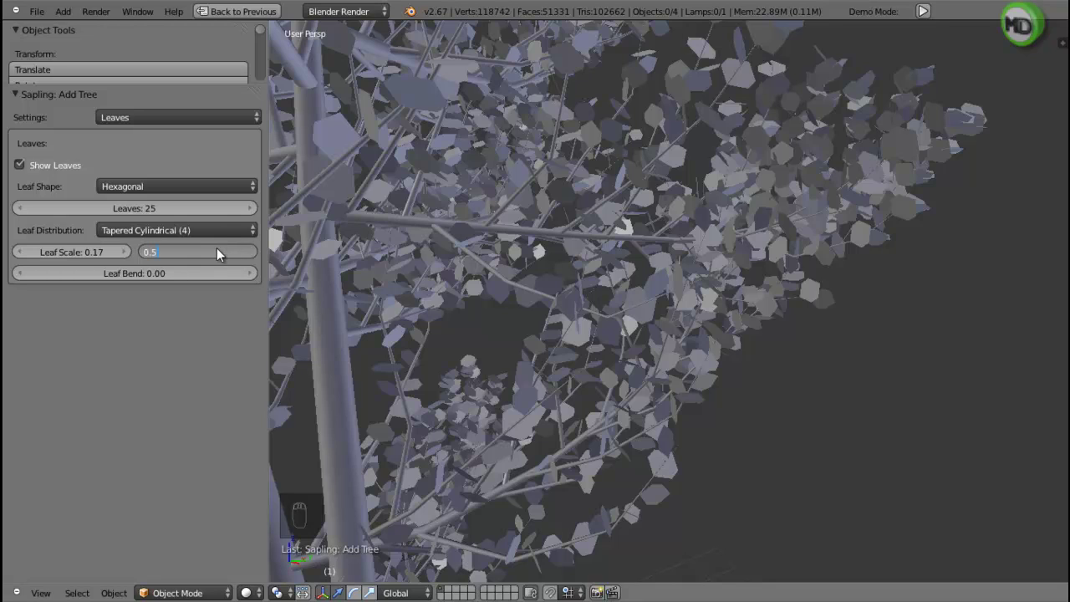
key(Return)
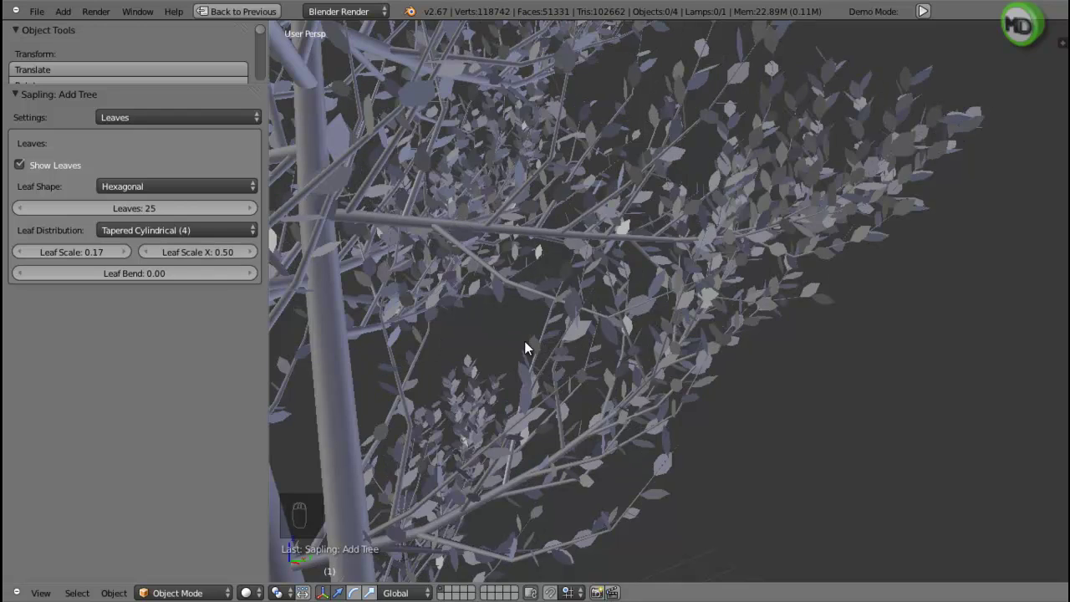
Lower Leaf Scale X further to 0.40.
scroll(546, 361, up, 2)
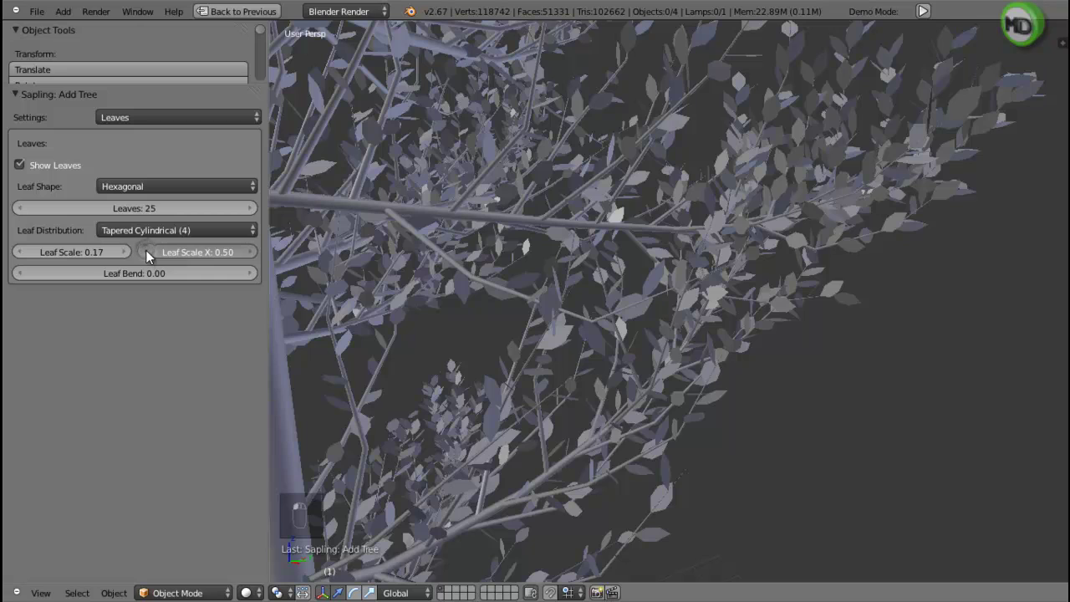
drag(194, 252, 187, 252)
click(194, 251)
text(0.4)
key(Return)
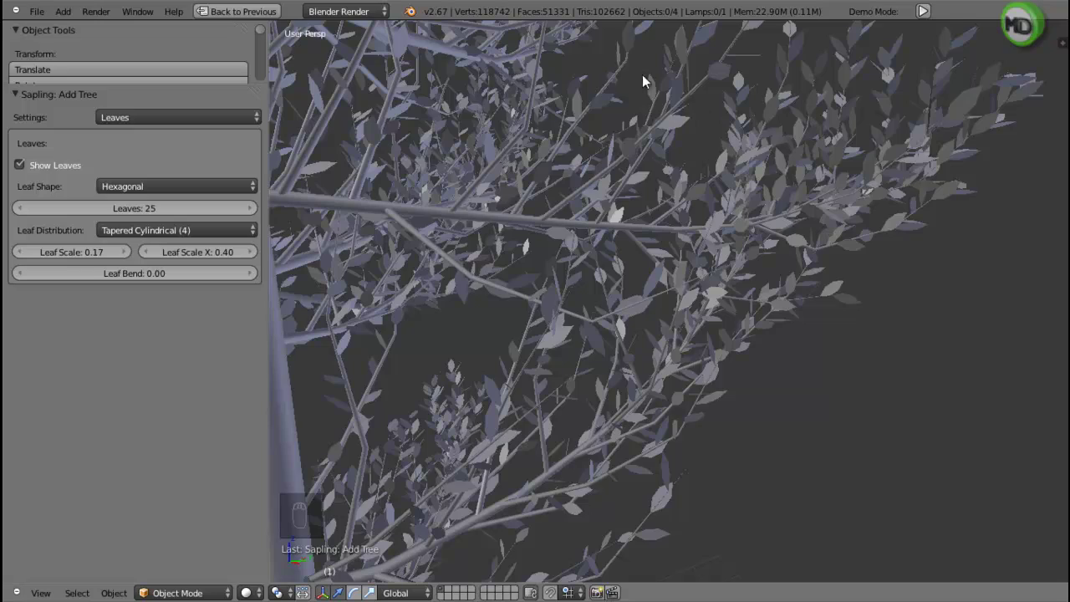
scroll(702, 257, down, 2)
scroll(669, 309, down, 2)
scroll(643, 344, down, 2)
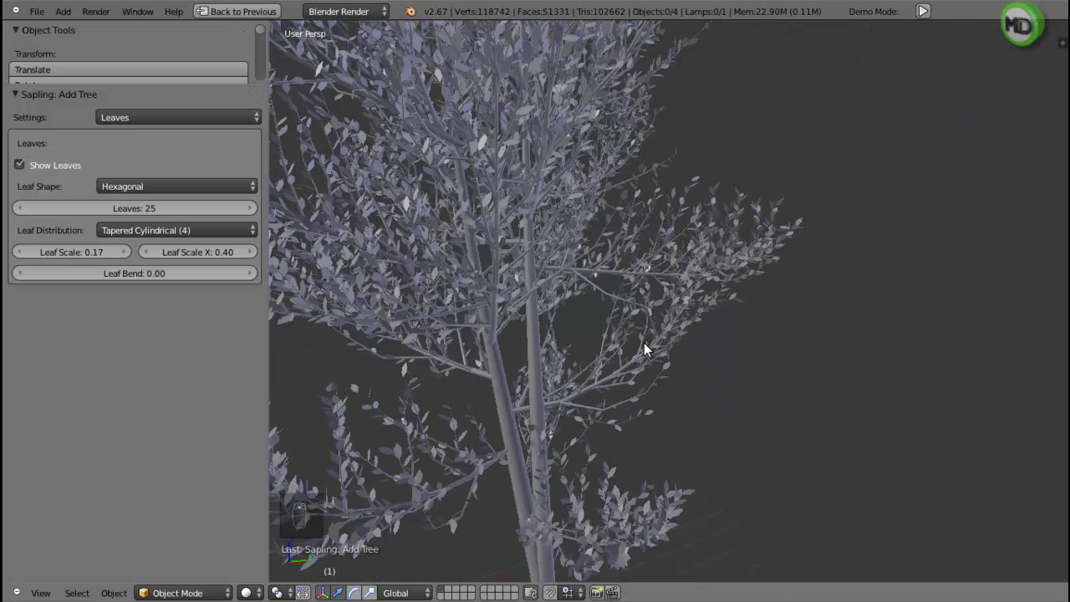
scroll(643, 344, down, 2)
scroll(644, 349, down, 2)
mouse_move(643, 349)
middle_down()
mouse_move(543, 346)
mouse_move(605, 361)
mouse_move(827, 358)
mouse_move(604, 362)
mouse_move(523, 351)
mouse_move(543, 336)
middle_up()
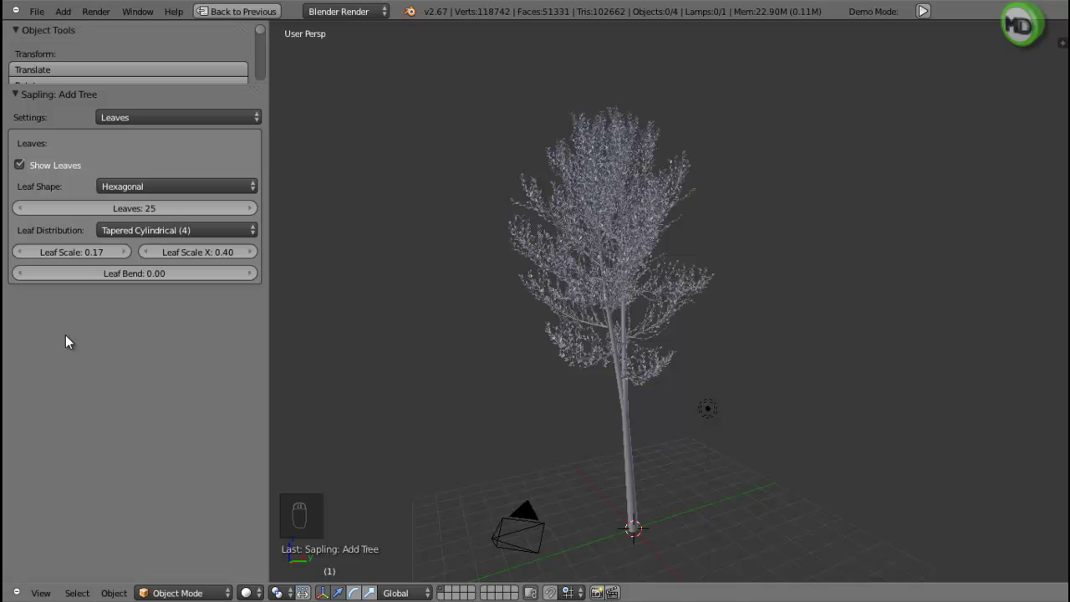
Change the tree's Leaves count from 25 to 30 for a denser canopy.
scroll(552, 333, up, 1)
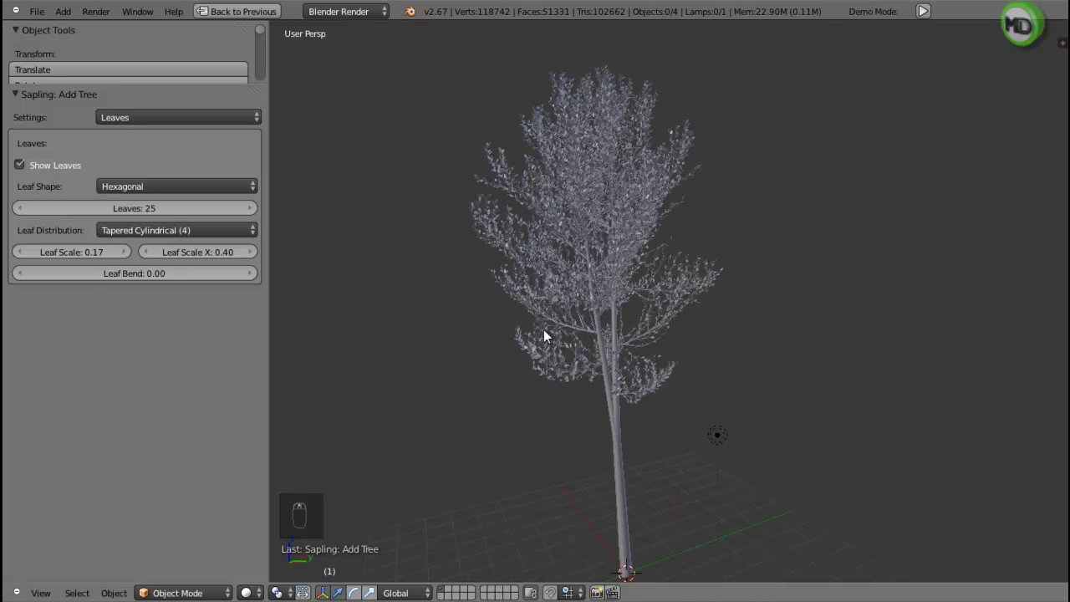
click(150, 206)
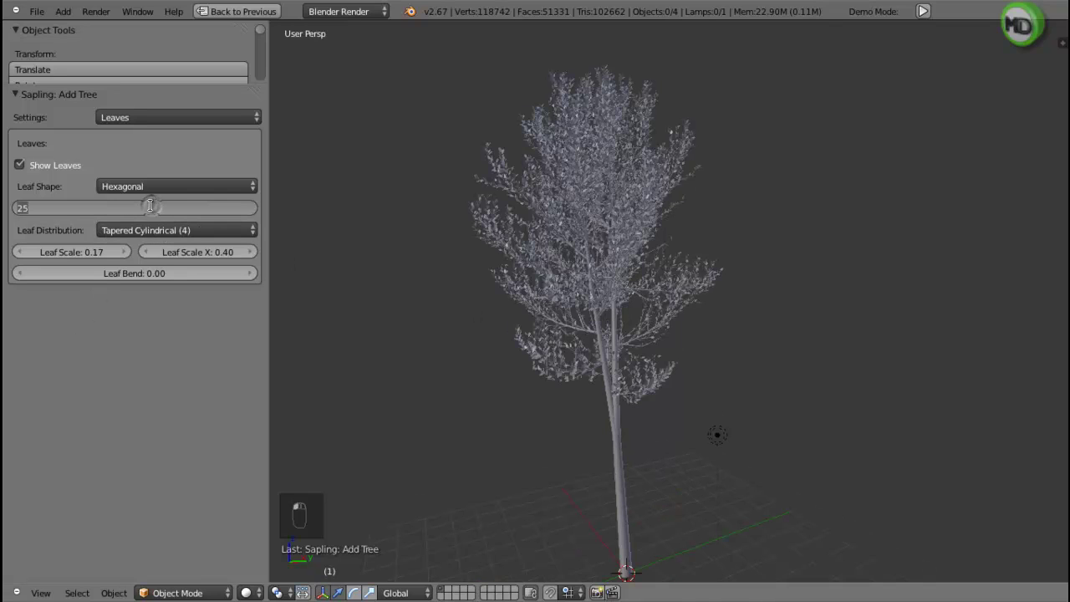
text(30)
key(Return)
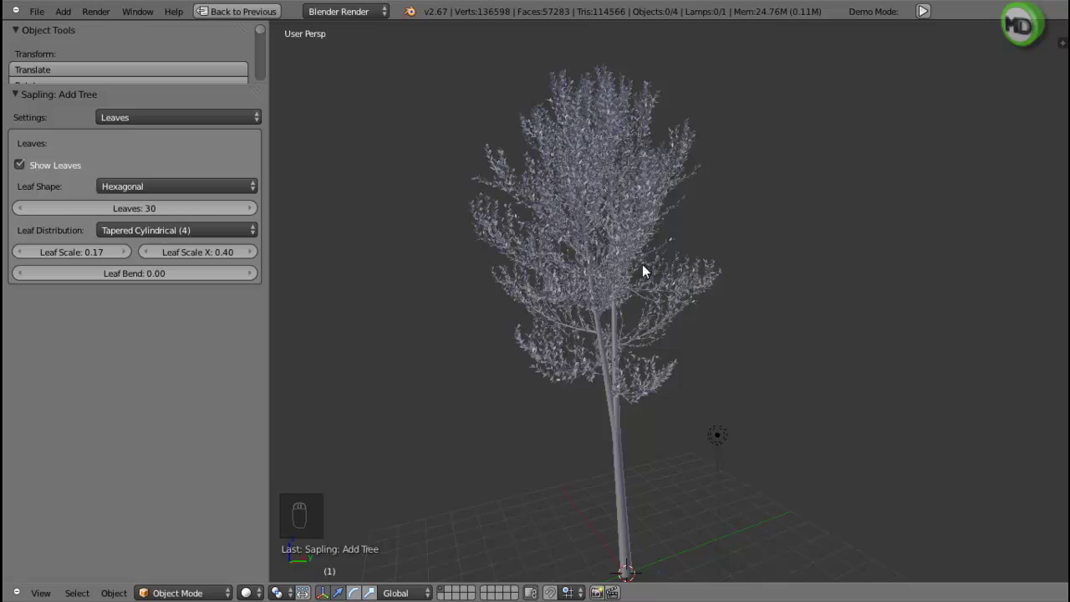
mouse_move(640, 272)
middle_down()
mouse_move(611, 282)
mouse_move(936, 272)
mouse_move(730, 304)
mouse_move(620, 301)
mouse_move(625, 280)
middle_up()
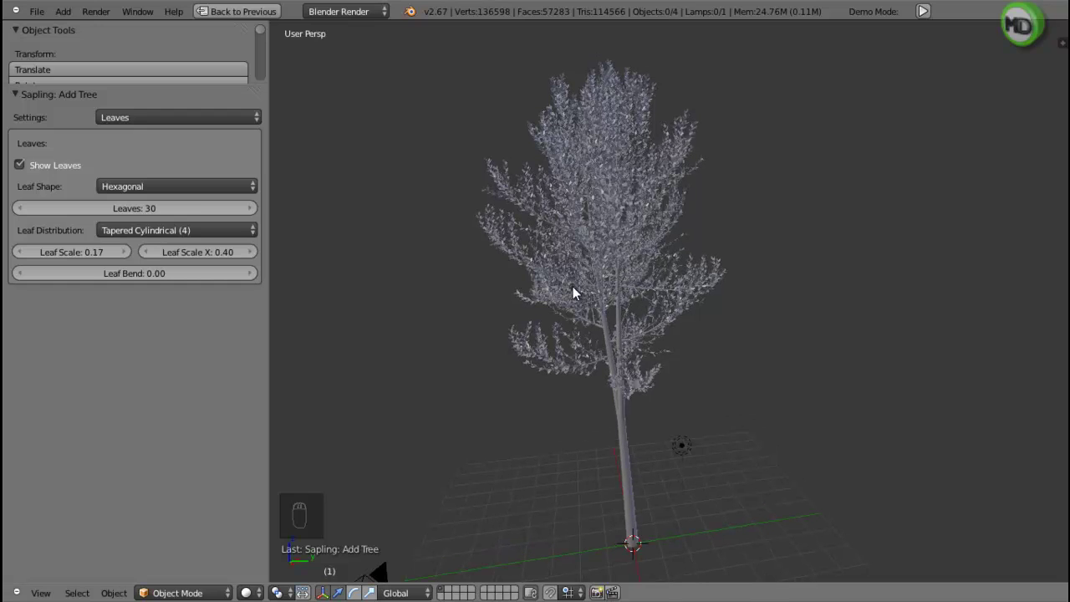
Restore the full window layout and select the tree's leaves object.
key(ctrl+Up)
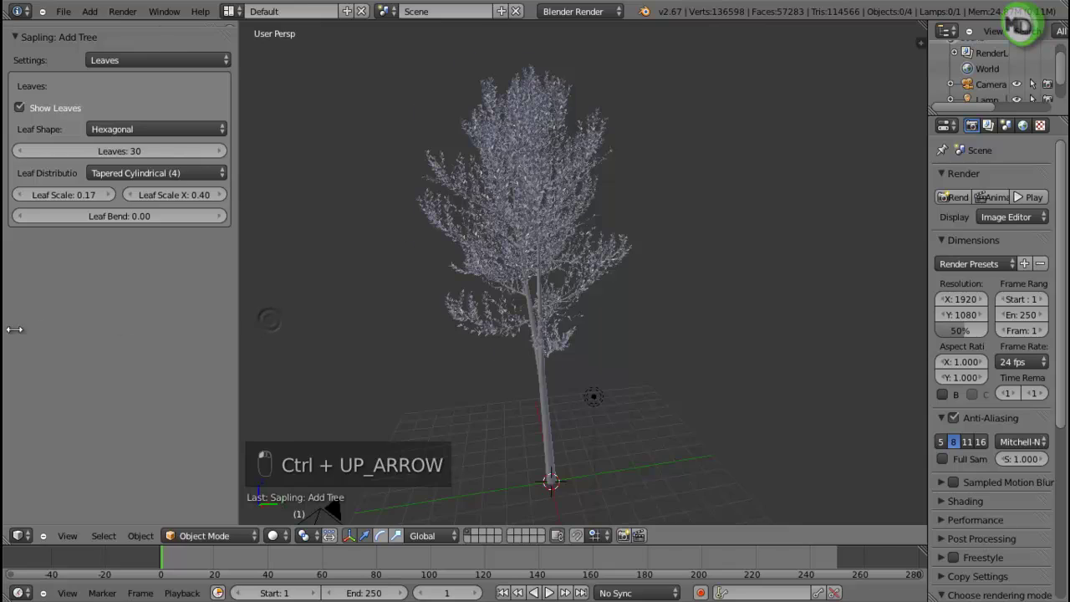
drag(269, 319, 50, 322)
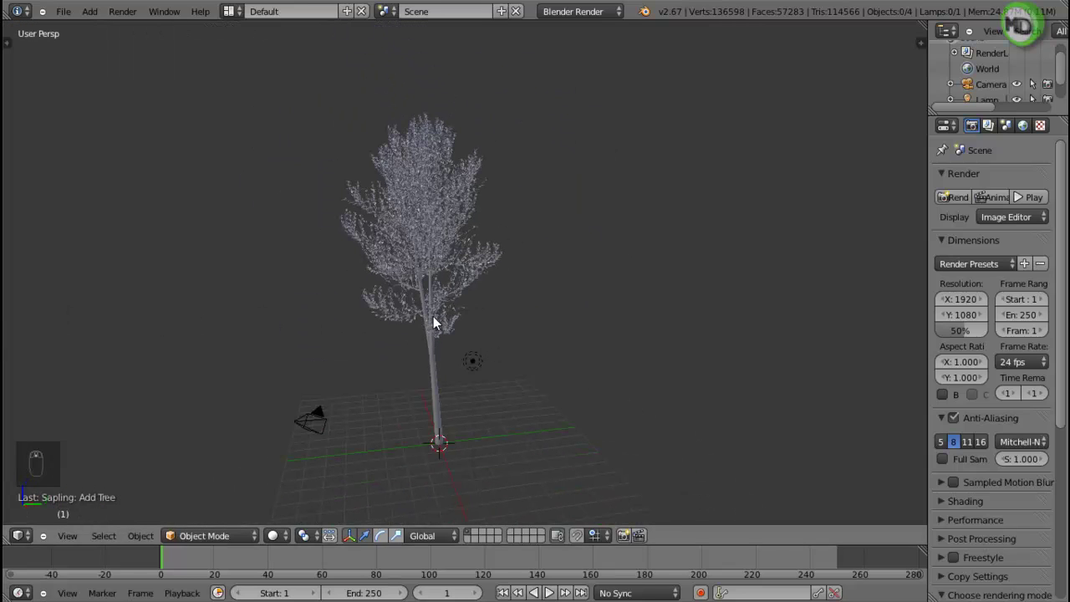
right_click(436, 238)
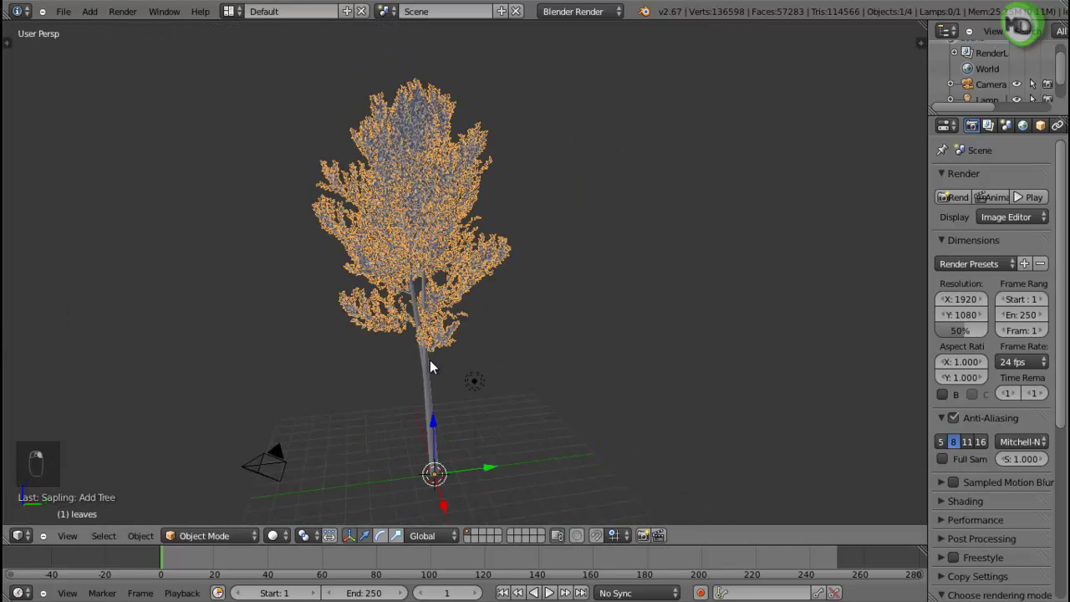
right_click(437, 229)
right_click(436, 227)
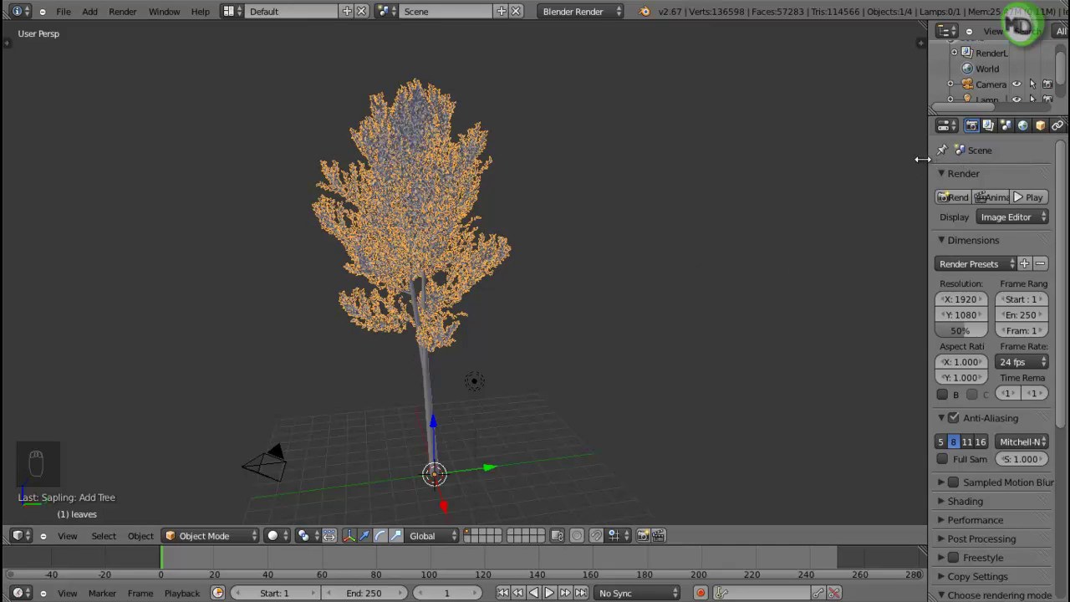
Create a new material on the leaves named 'green'.
drag(918, 159, 837, 159)
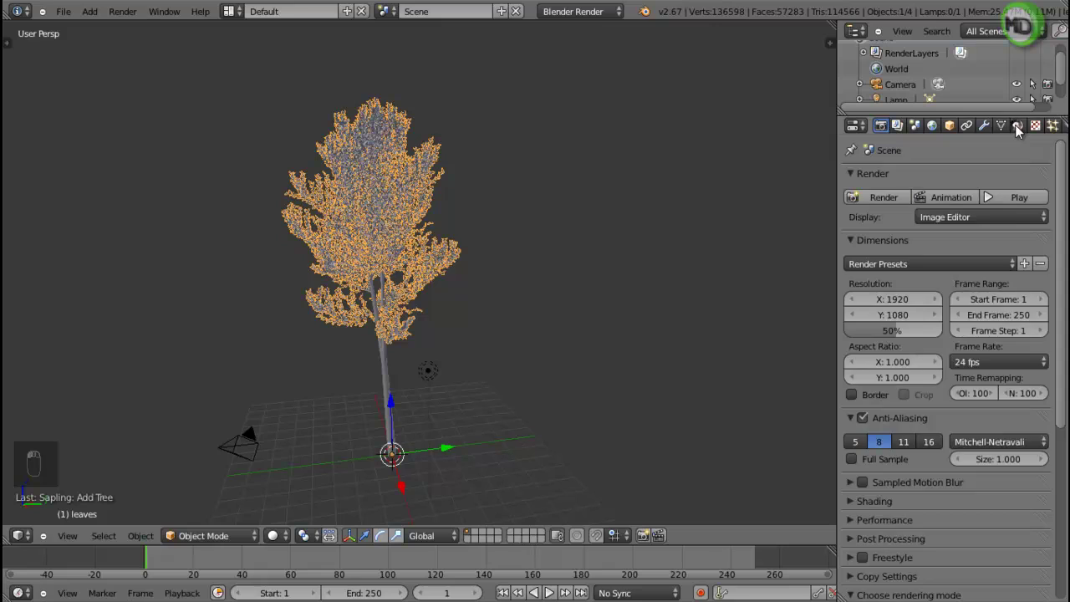
click(1017, 125)
click(932, 228)
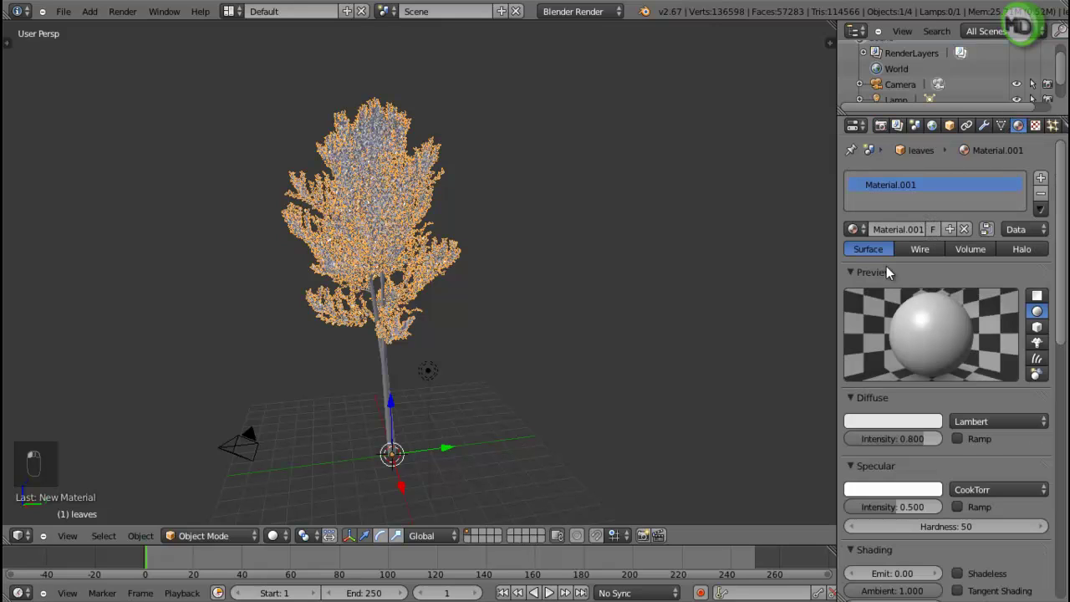
click(899, 228)
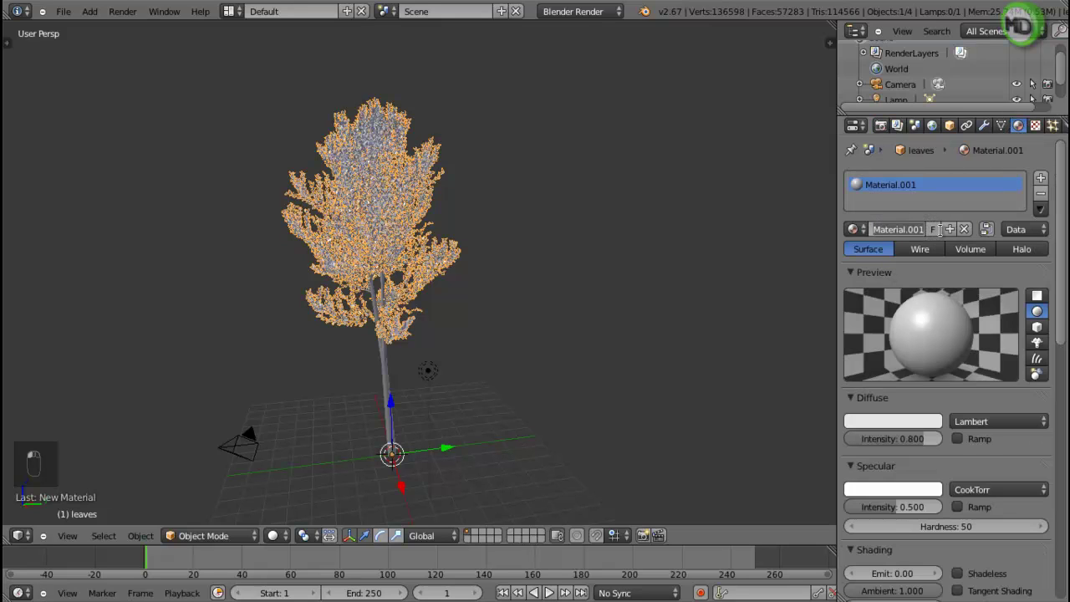
text(green)
key(Return)
Set the green material's diffuse colour to a dark green.
click(896, 423)
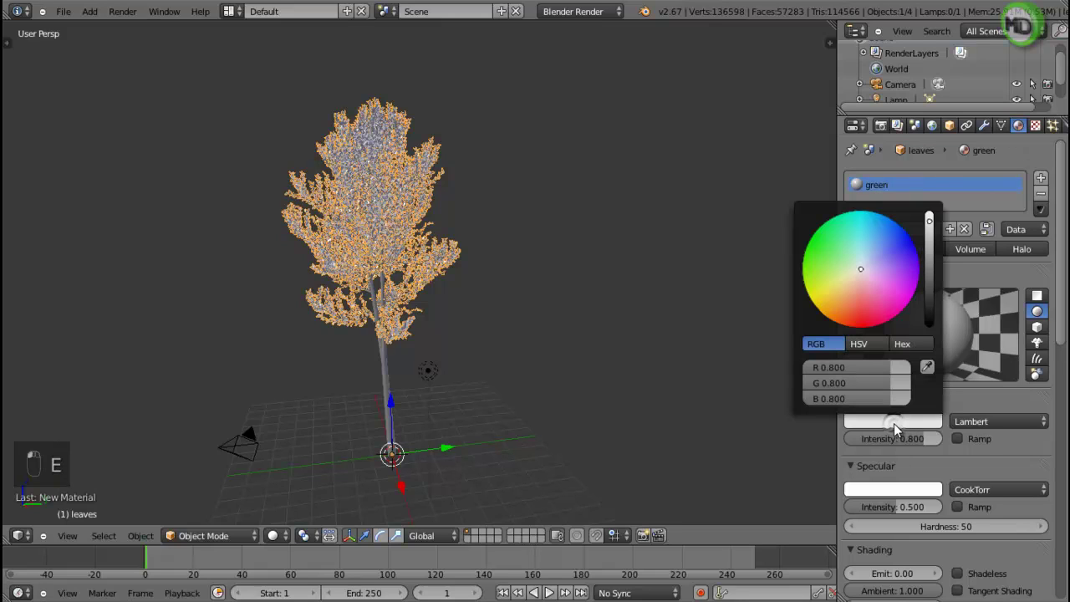
mouse_move(814, 252)
mouse_down()
mouse_move(753, 259)
mouse_move(759, 246)
mouse_up()
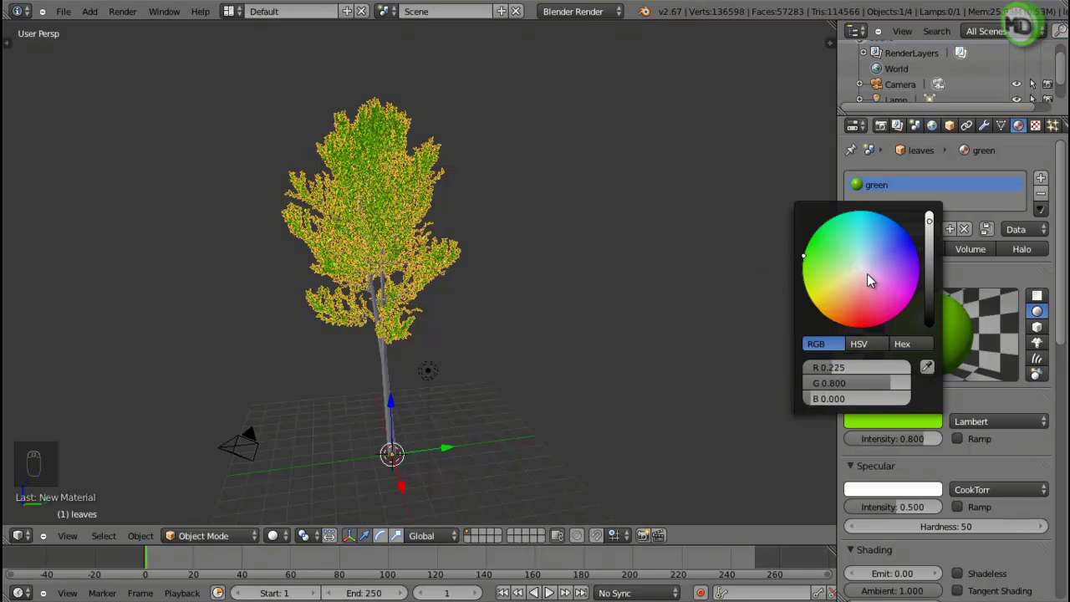
scroll(867, 273, down, 1)
scroll(868, 273, down, 2)
scroll(867, 273, down, 2)
scroll(867, 273, down, 1)
scroll(867, 272, down, 2)
scroll(867, 270, down, 1)
scroll(867, 270, down, 2)
scroll(867, 270, down, 1)
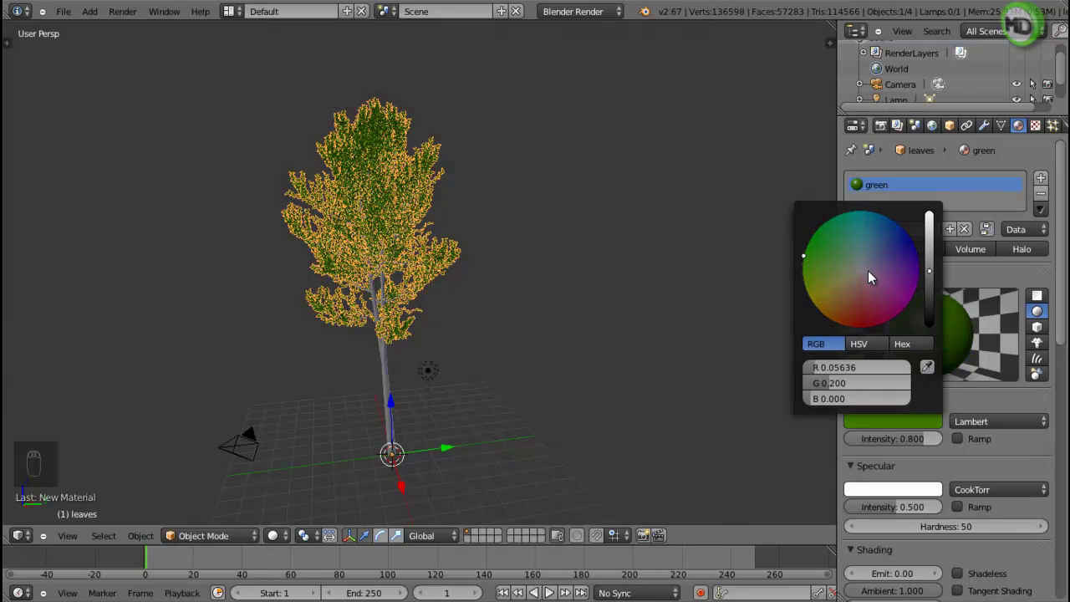
scroll(867, 270, up, 2)
scroll(868, 270, up, 1)
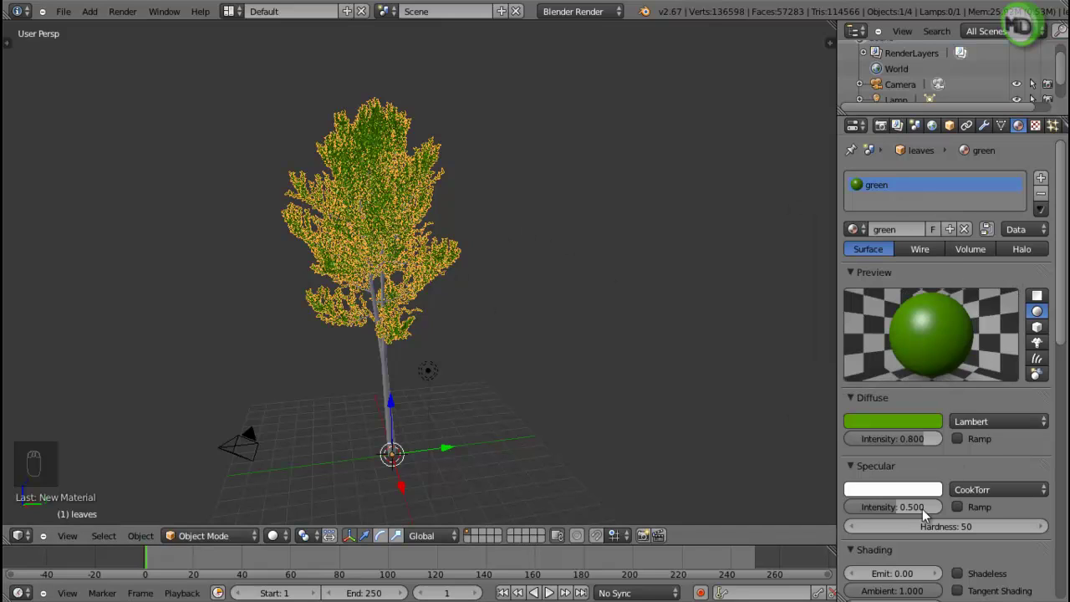
Remove the green material's specular highlight and set its translucency to about 0.05.
drag(901, 507, 754, 500)
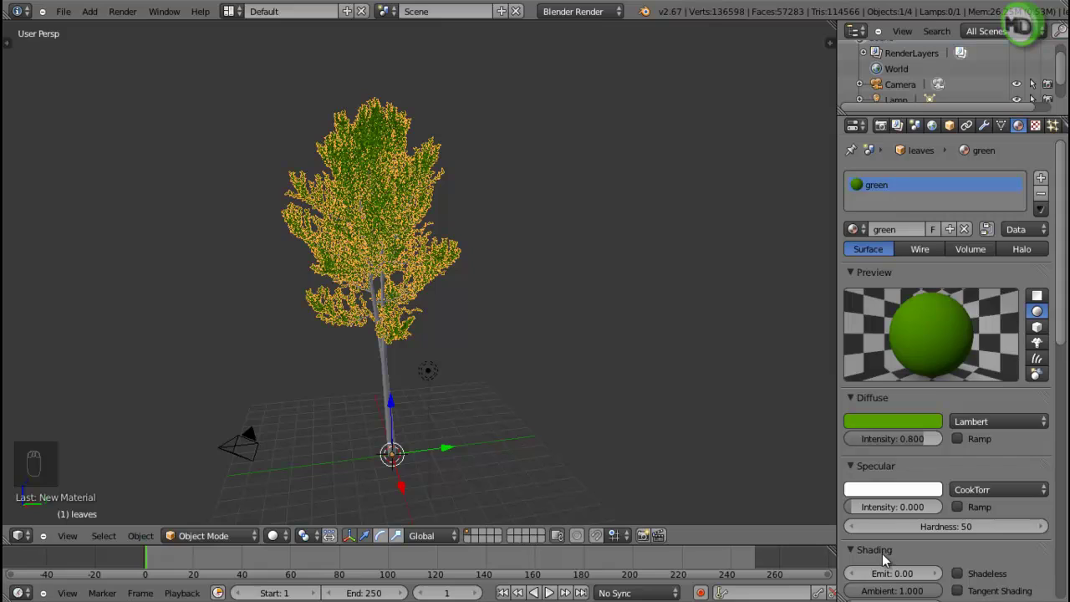
scroll(882, 553, down, 1)
drag(866, 577, 918, 578)
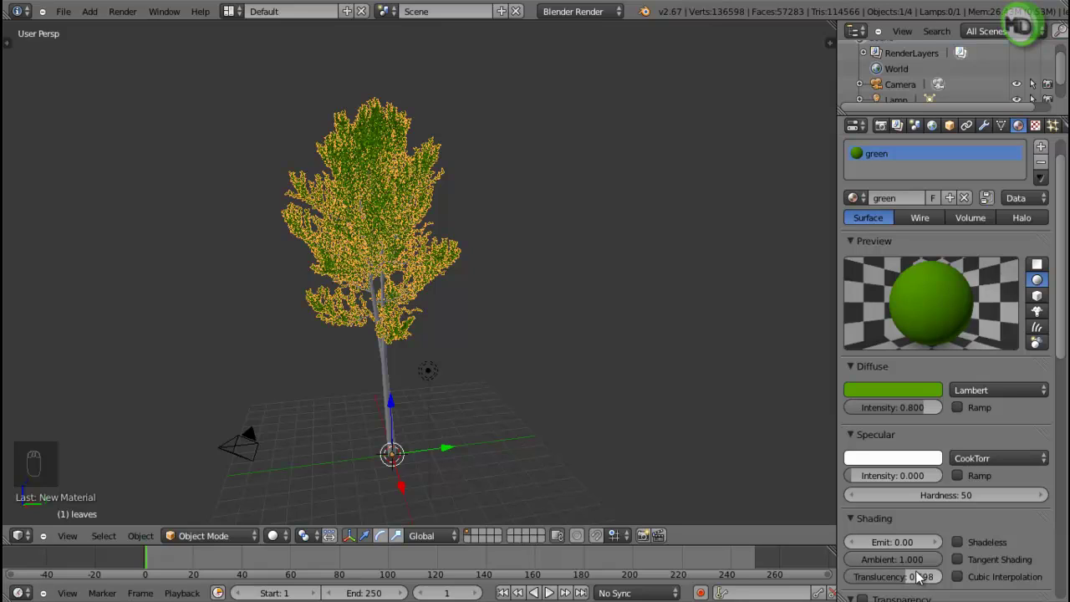
drag(915, 576, 858, 583)
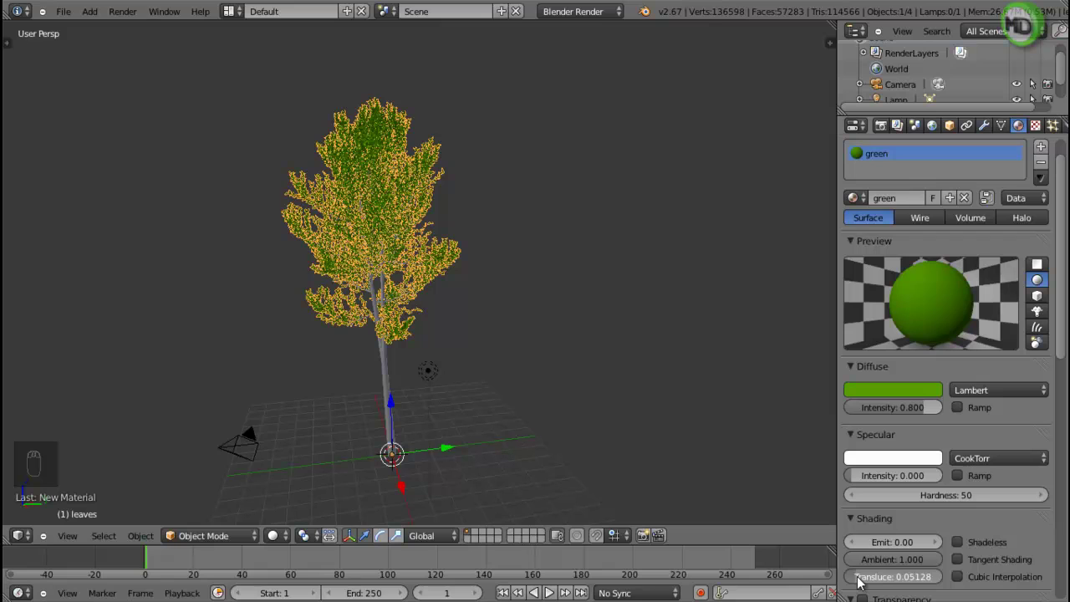
scroll(380, 321, up, 1)
scroll(359, 368, up, 3)
Give the selected tree trunk a new material named 'wood'.
right_click(359, 425)
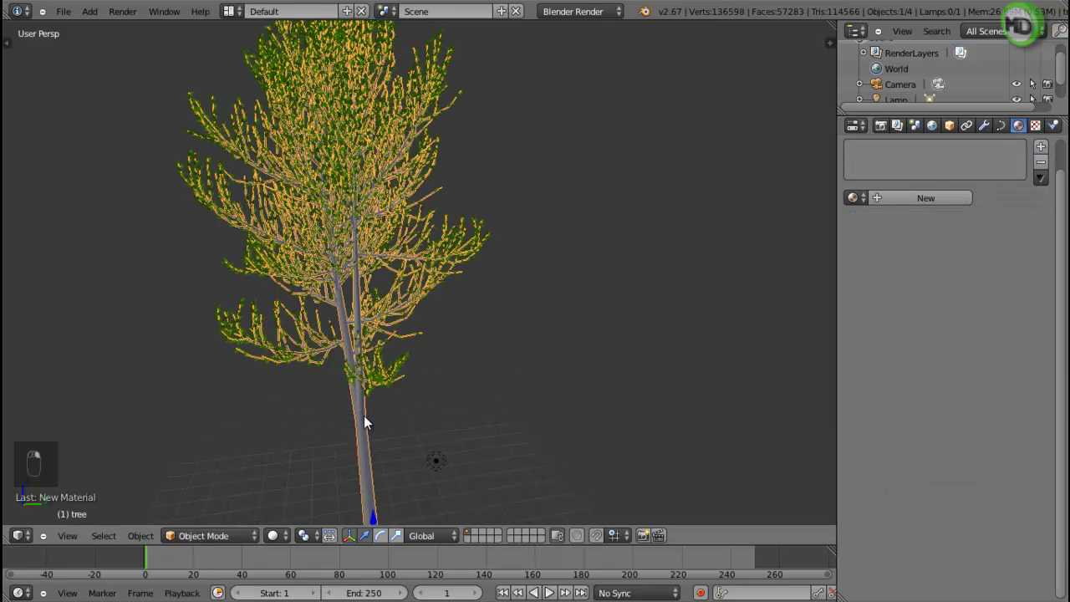
click(931, 196)
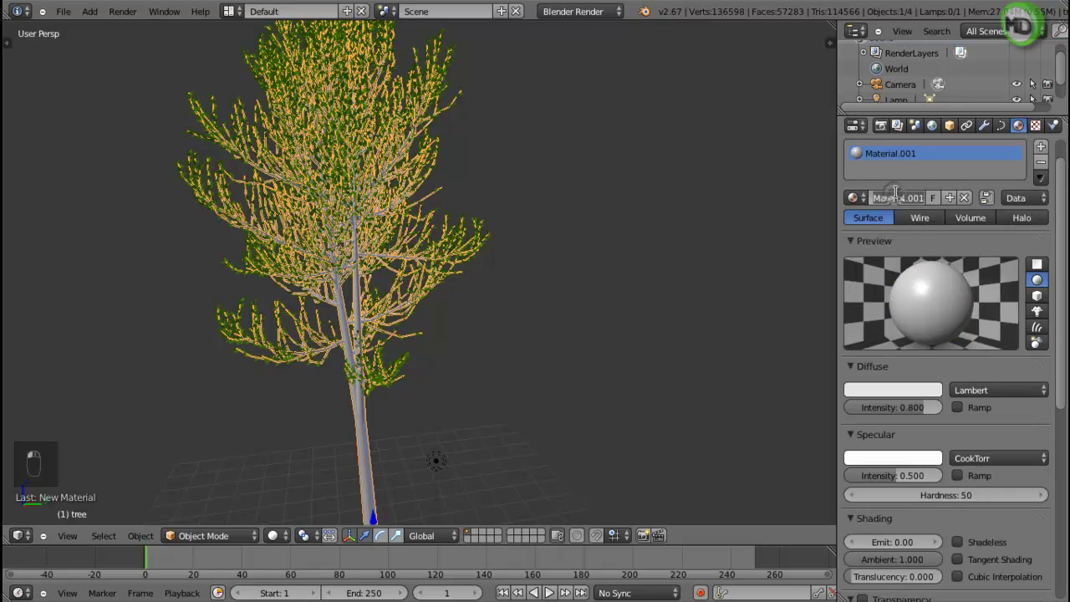
click(895, 197)
text(wood)
key(Return)
Add an Image or Movie texture to the wood material and begin browsing for the image.
click(1035, 125)
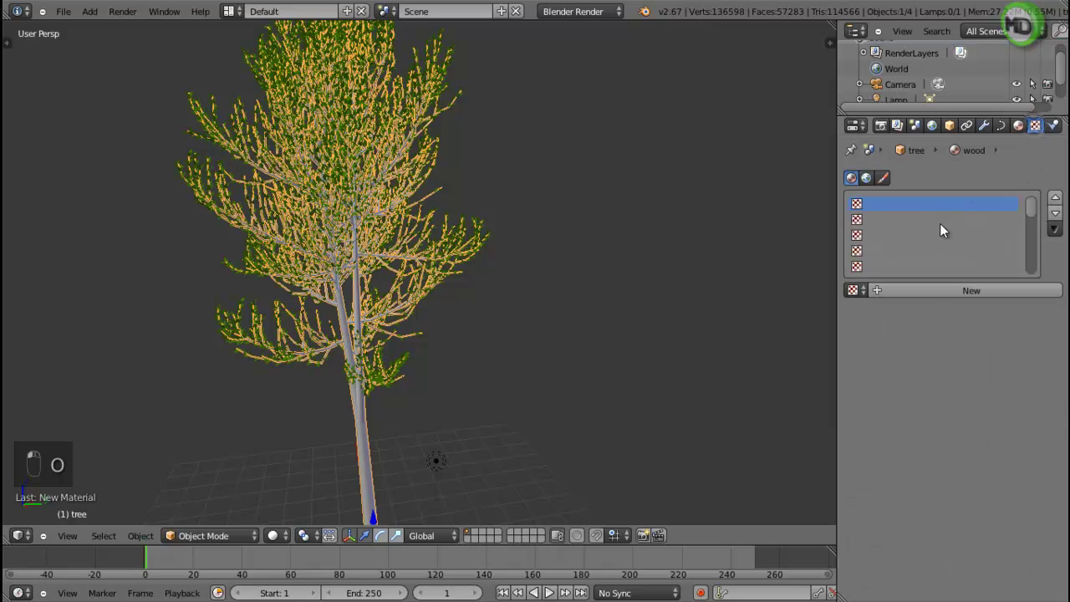
click(932, 289)
click(915, 310)
click(919, 310)
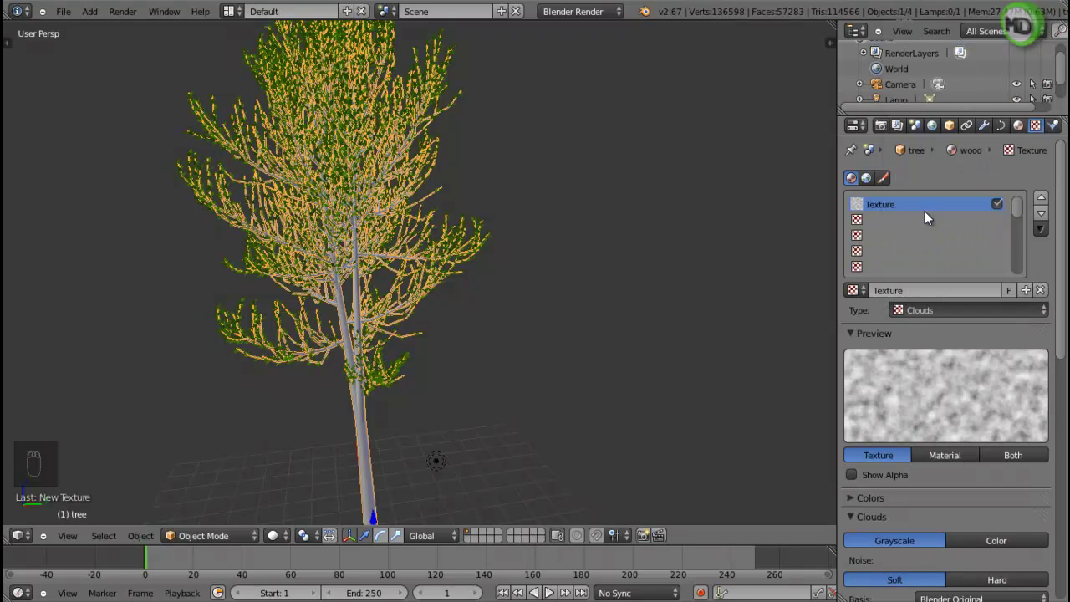
click(927, 209)
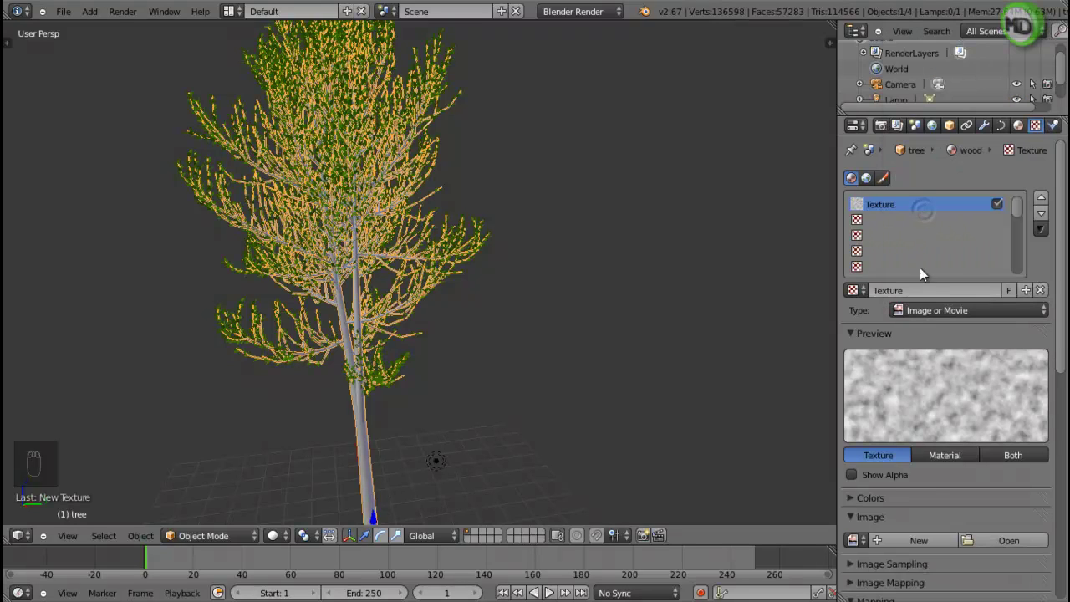
click(1009, 541)
Load the wood pattern image from the 3d folder as the texture.
click(32, 337)
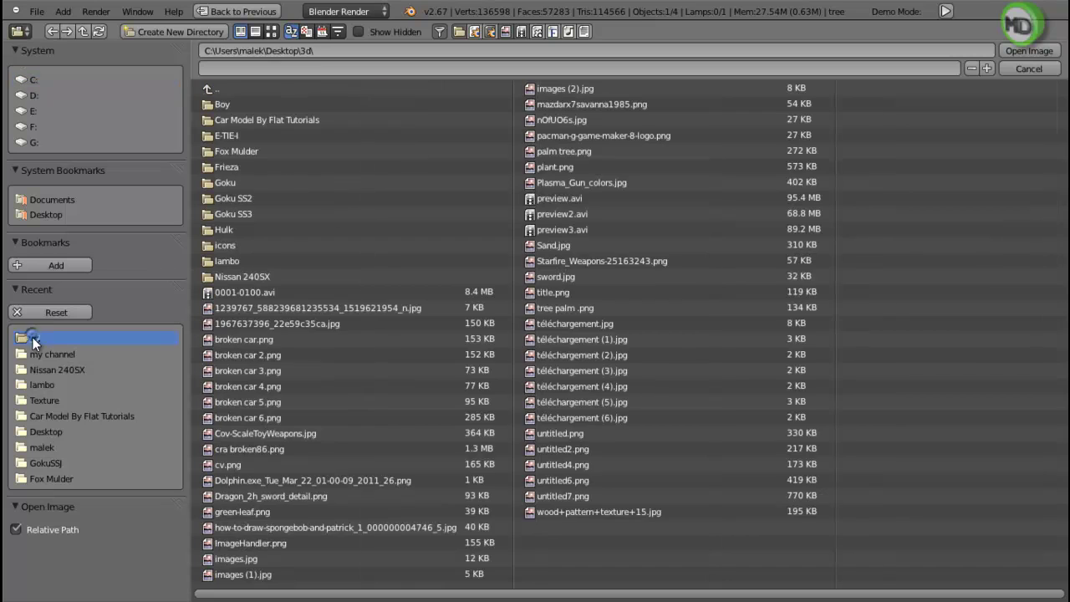
click(271, 30)
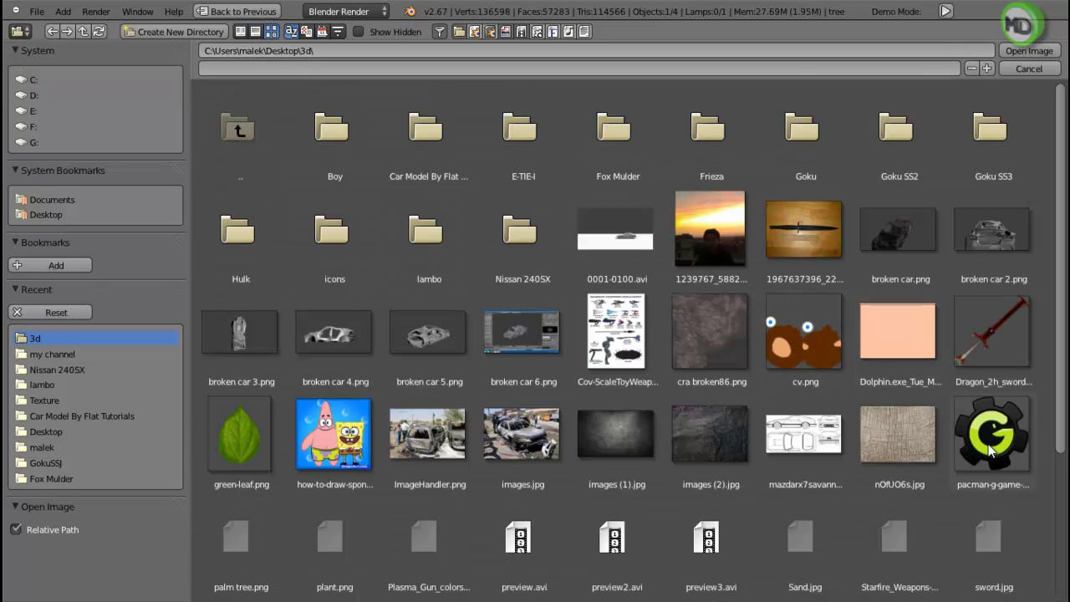
scroll(895, 472, down, 3)
scroll(875, 497, down, 2)
scroll(875, 496, down, 1)
click(699, 529)
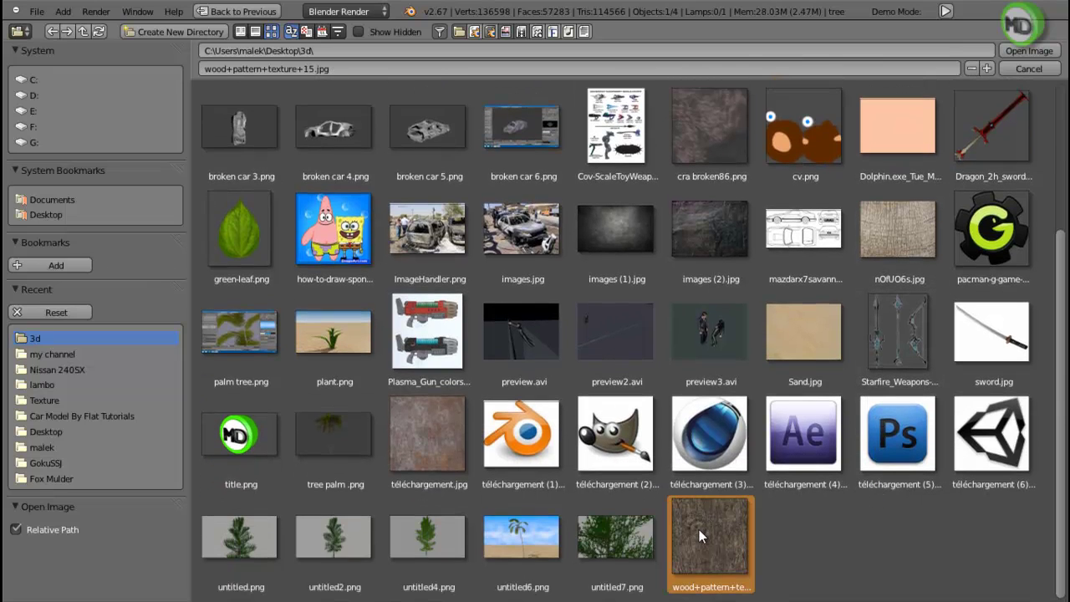
click(1011, 52)
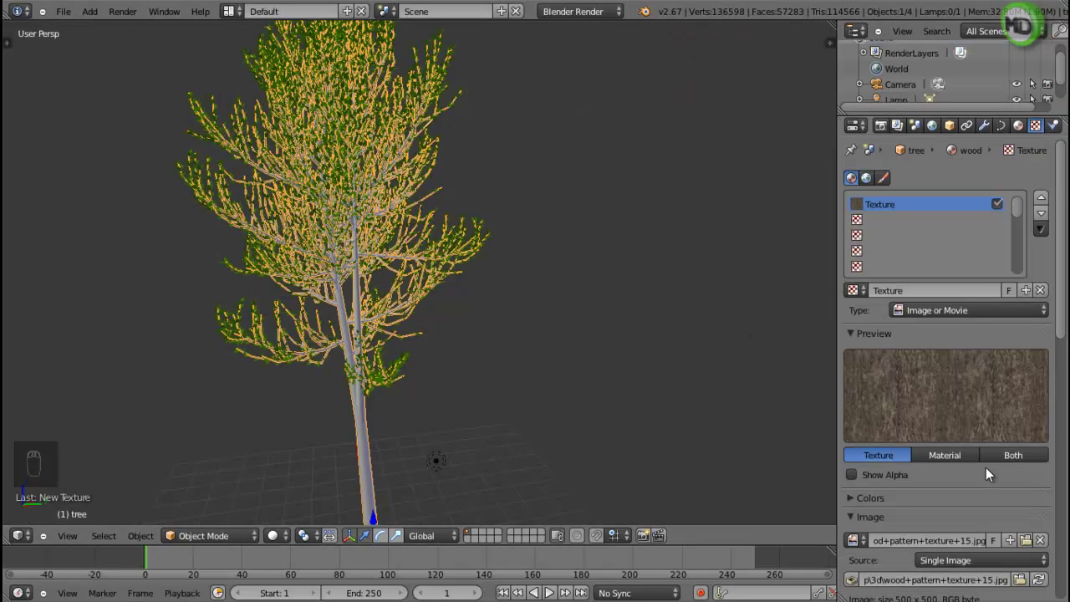
Set the wood texture's mapping coordinates to UV.
scroll(985, 467, down, 1)
scroll(985, 467, down, 2)
scroll(950, 490, down, 1)
scroll(928, 507, down, 2)
scroll(927, 507, down, 2)
click(926, 533)
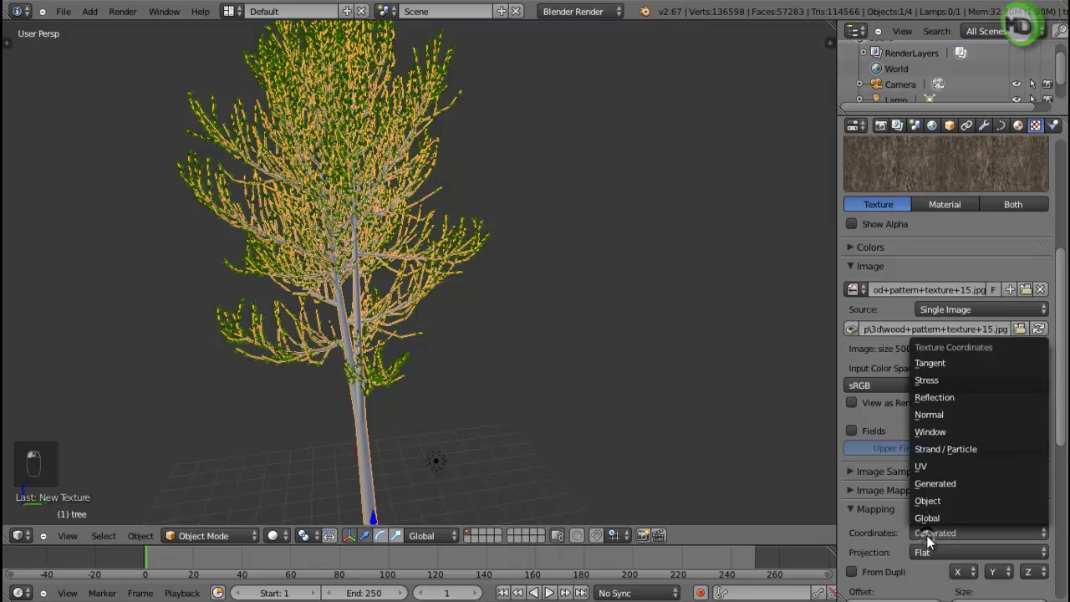
click(928, 464)
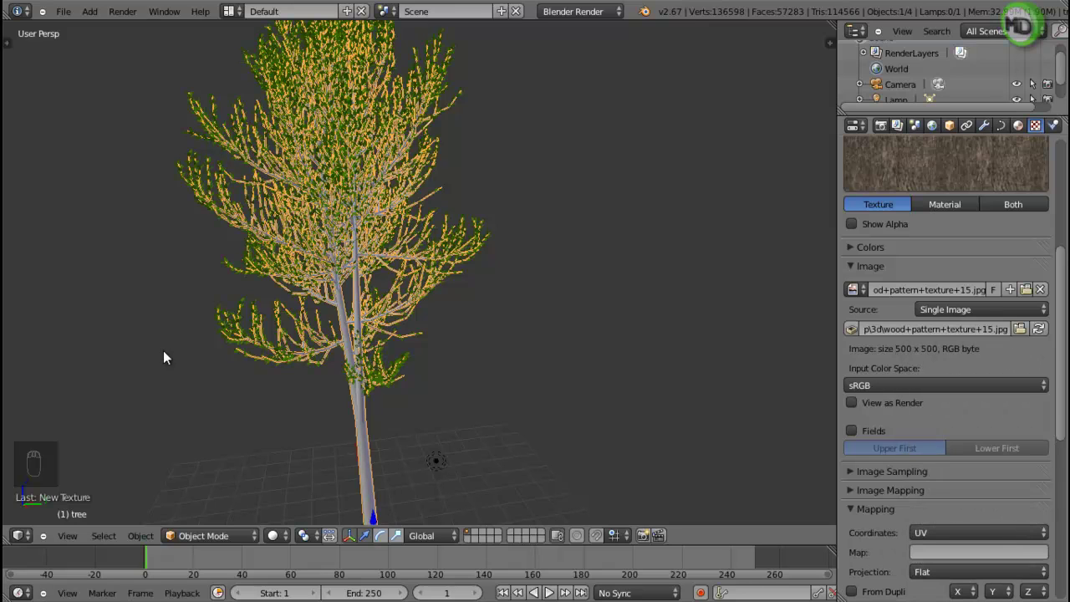
scroll(439, 302, down, 2)
scroll(416, 372, down, 1)
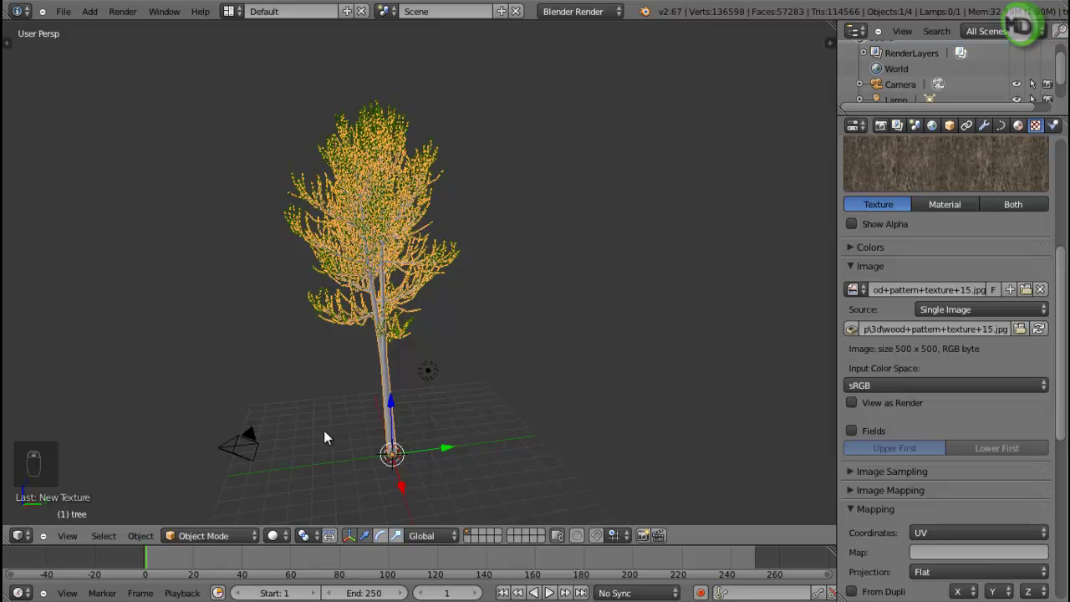
right_click(429, 372)
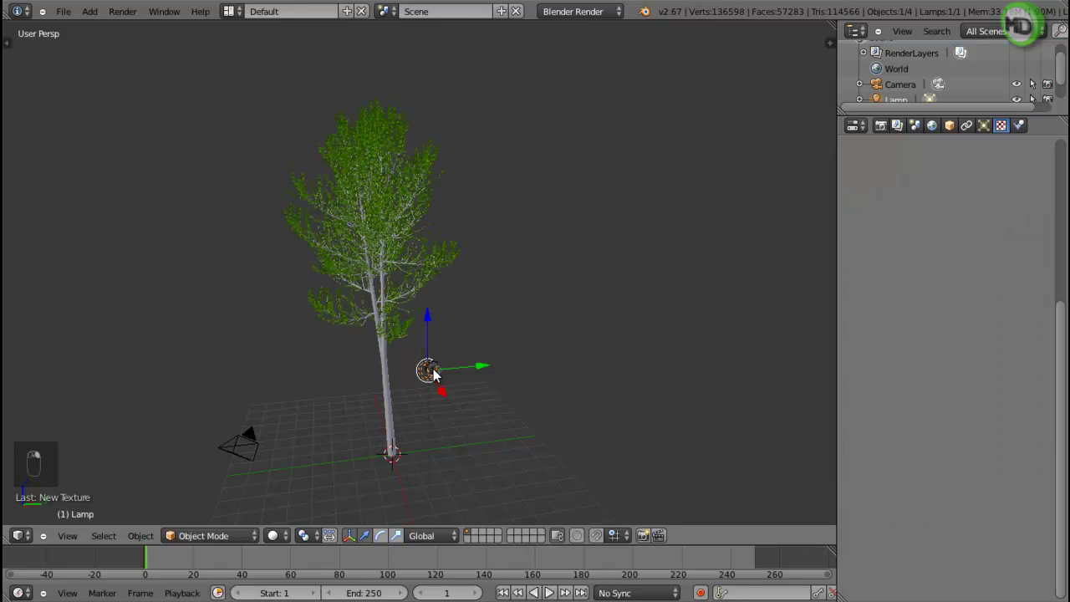
Make the lamp a Sun and enable world ambient occlusion at factor 0.56.
click(983, 125)
click(902, 355)
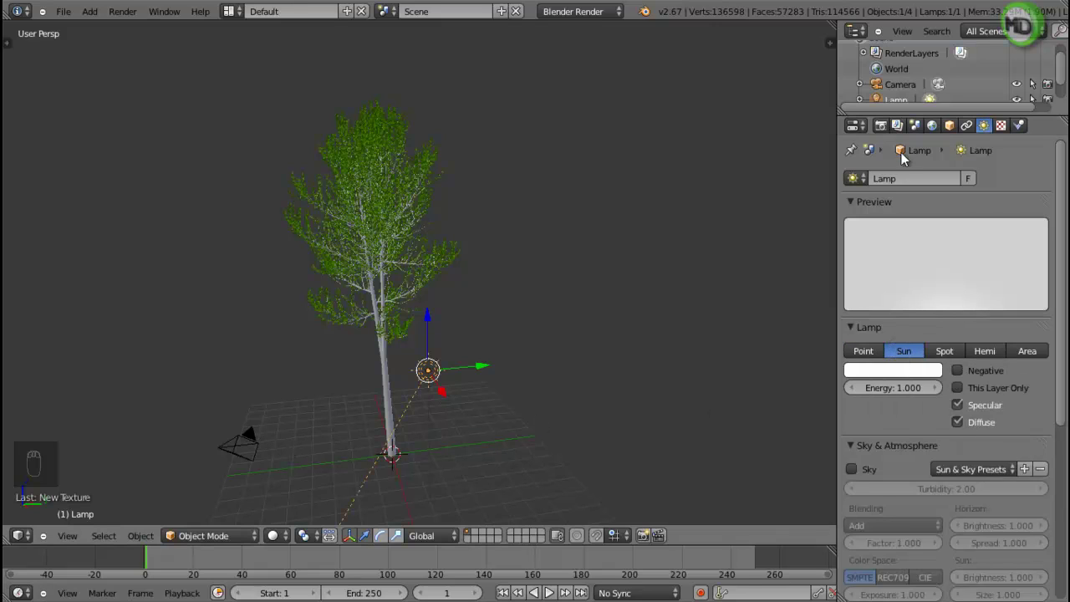
click(932, 125)
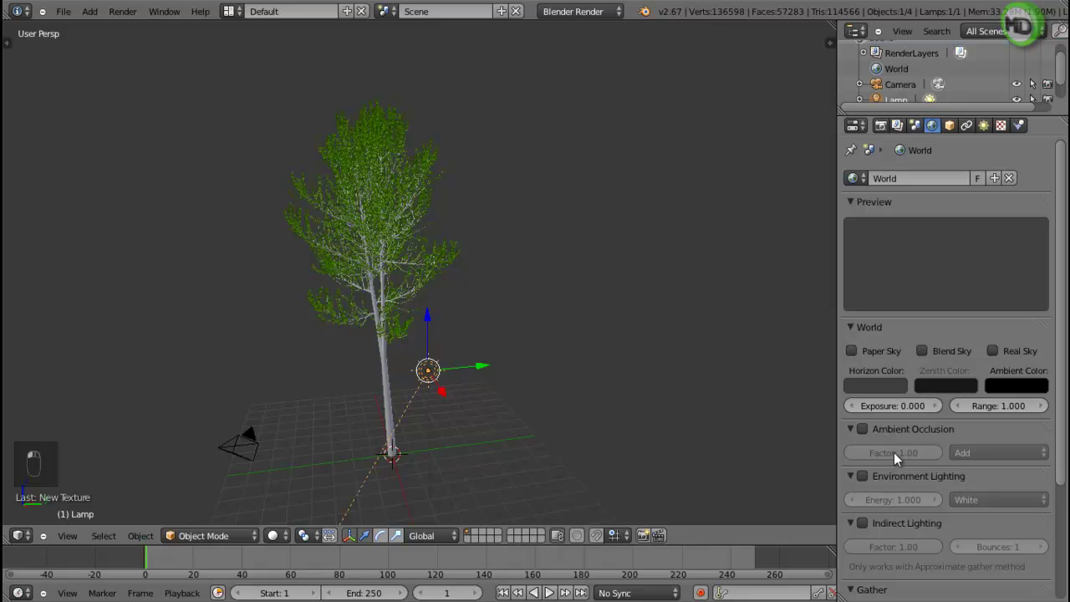
click(861, 429)
drag(931, 456, 889, 454)
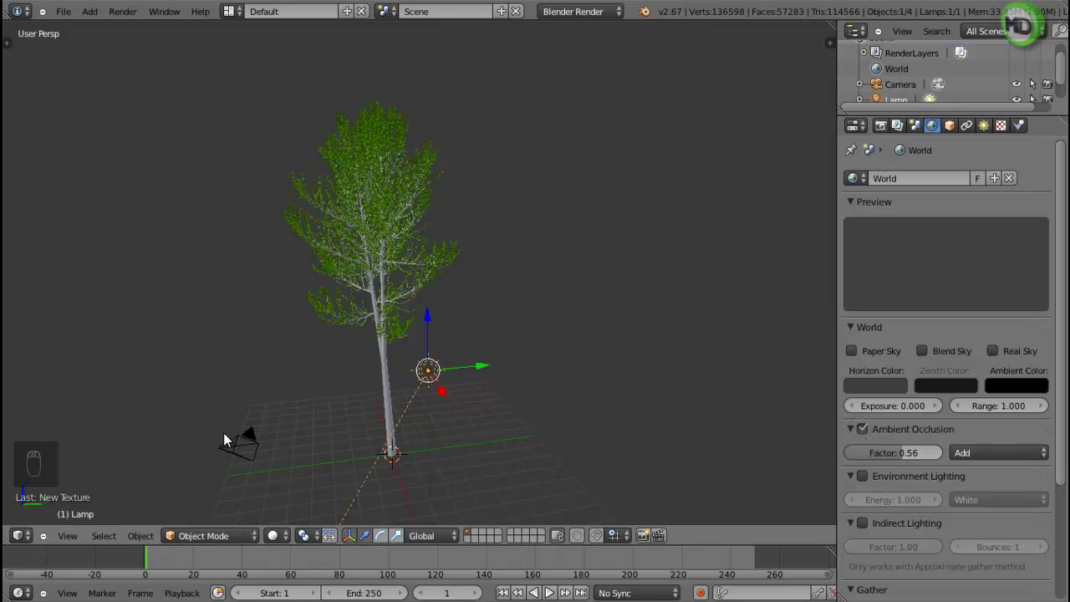
right_click(255, 432)
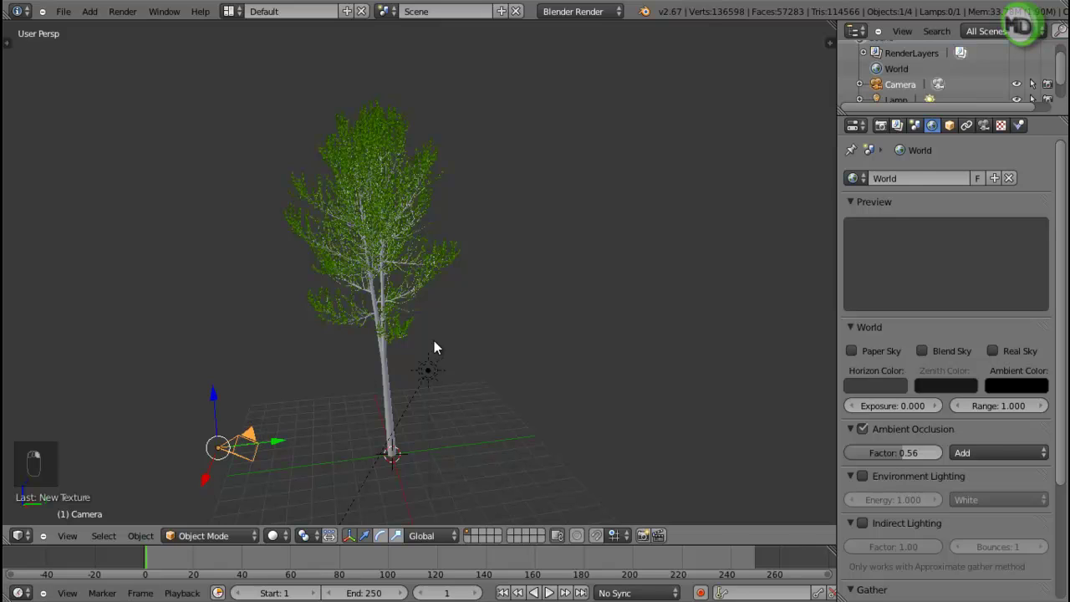
Look through the camera and move it until the whole tree fits in frame.
key(KP_0)
key(g)
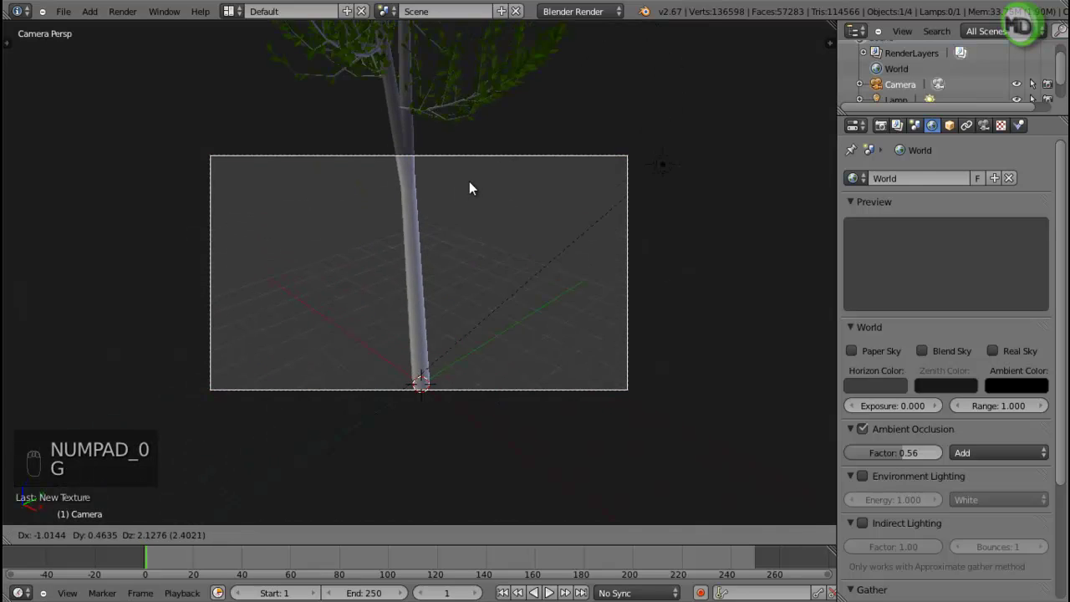
click(474, 192)
key(g)
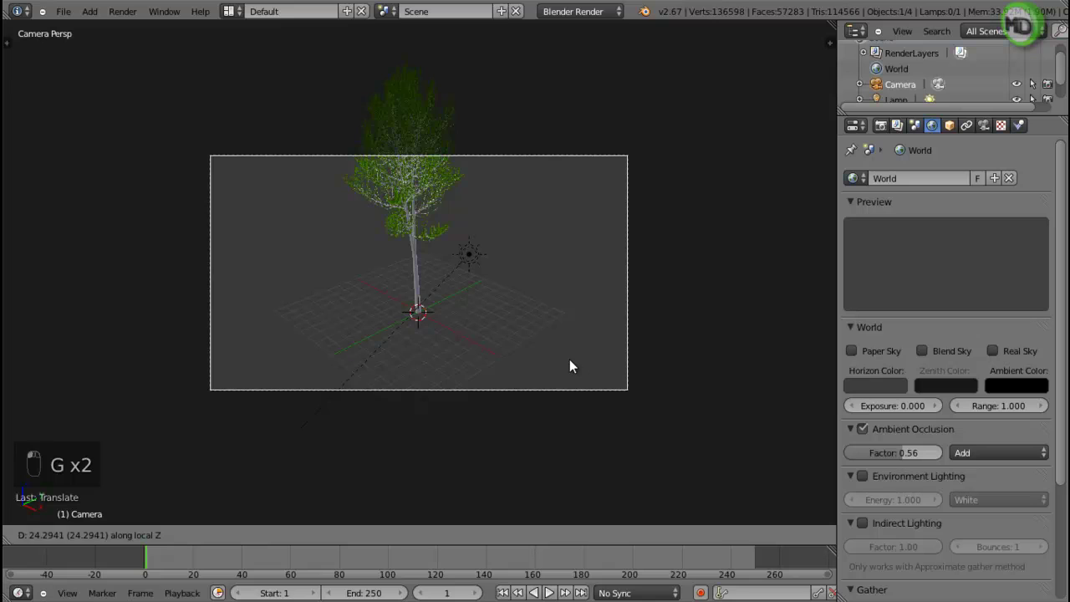
key(g)
key(g)
click(567, 229)
key(g)
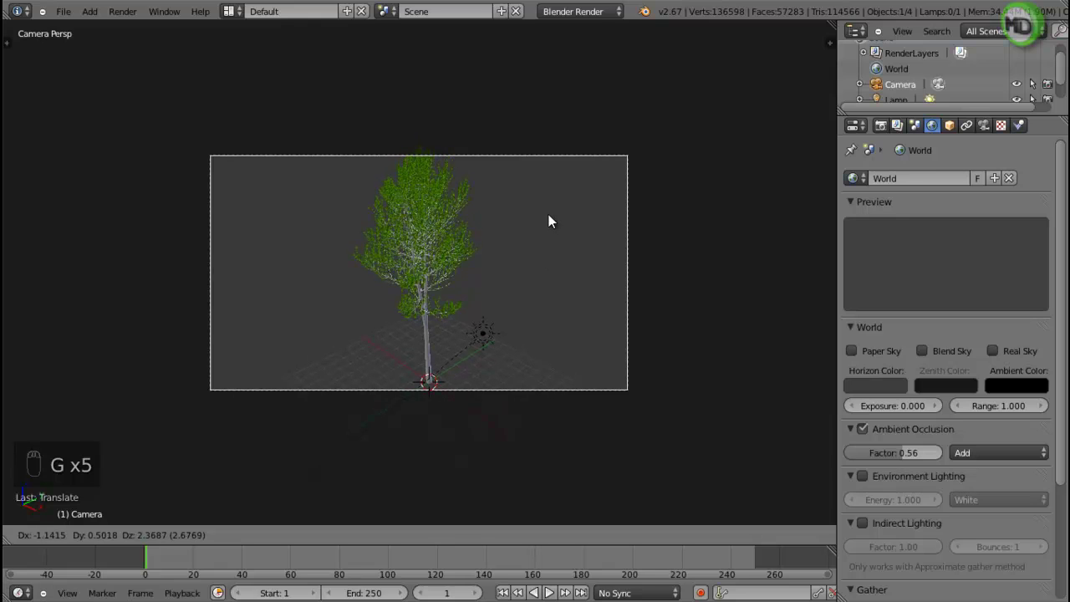
click(563, 158)
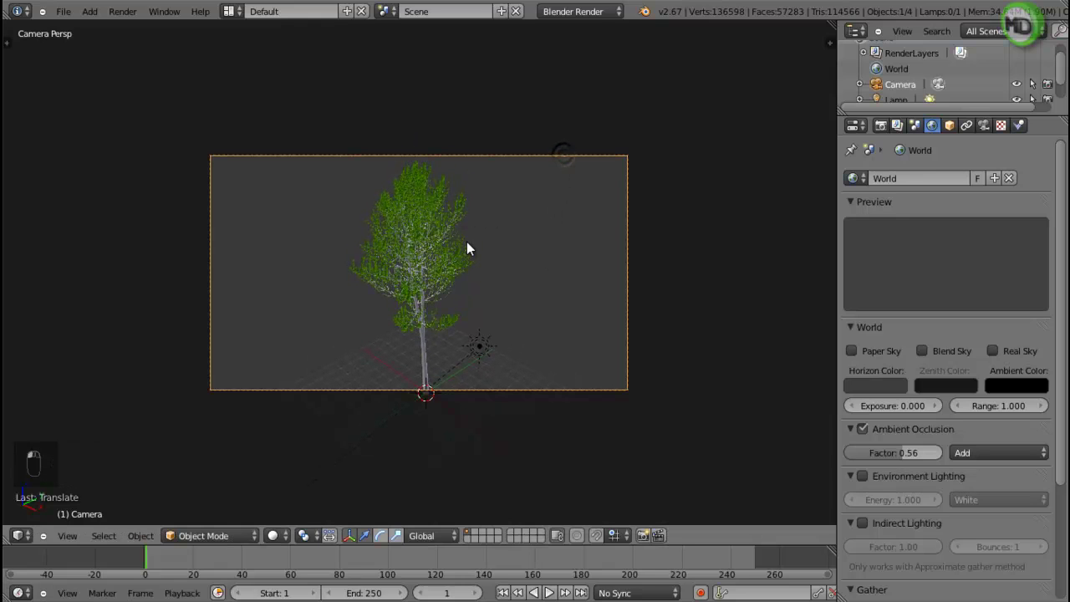
Render the tree from the camera with F12, then return to the 3D view.
key(F12)
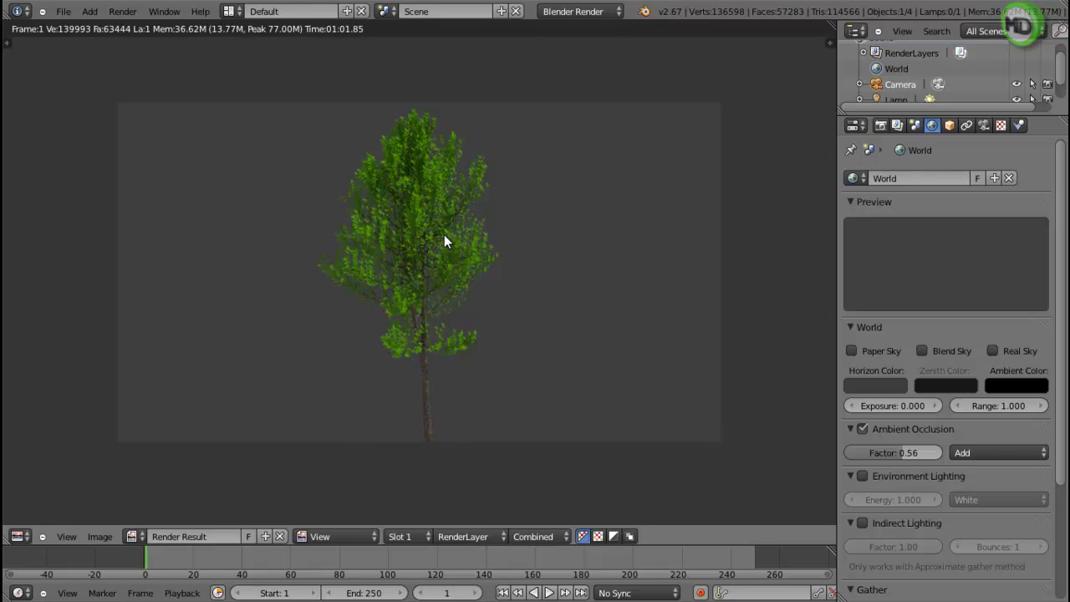
key(Escape)
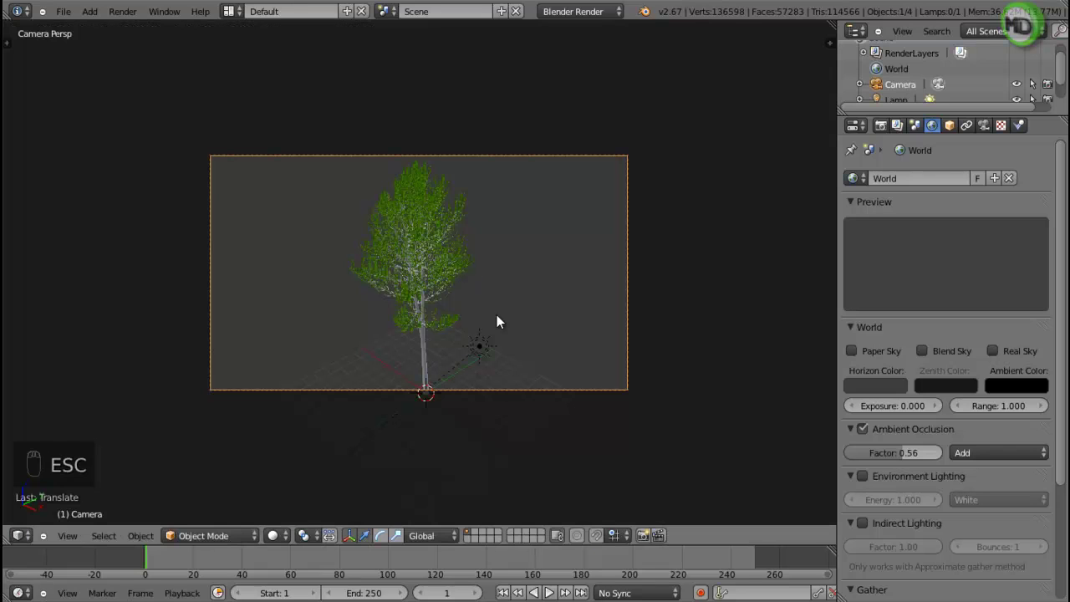